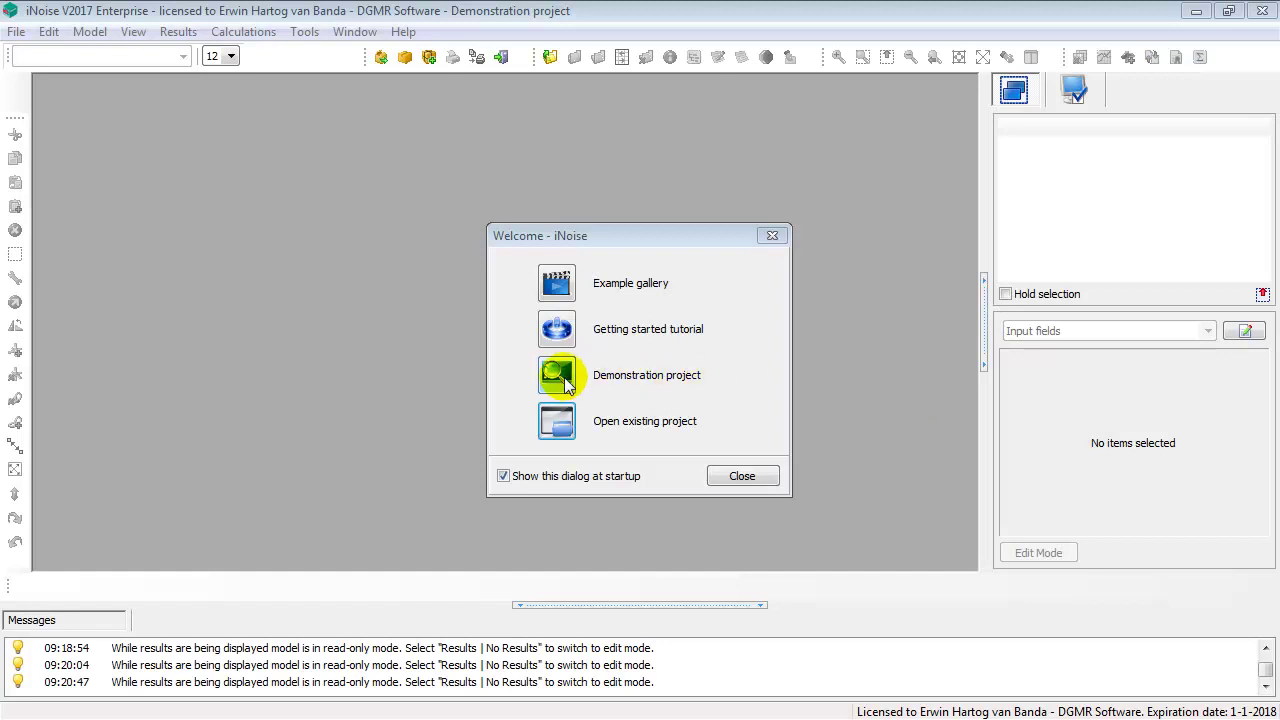
Open the demonstration project and load its Situation 2017 model from the Industrial site area
{"action": "left_click", "coordinate": [555, 375]}
{"action": "left_click", "coordinate": [598, 413]}
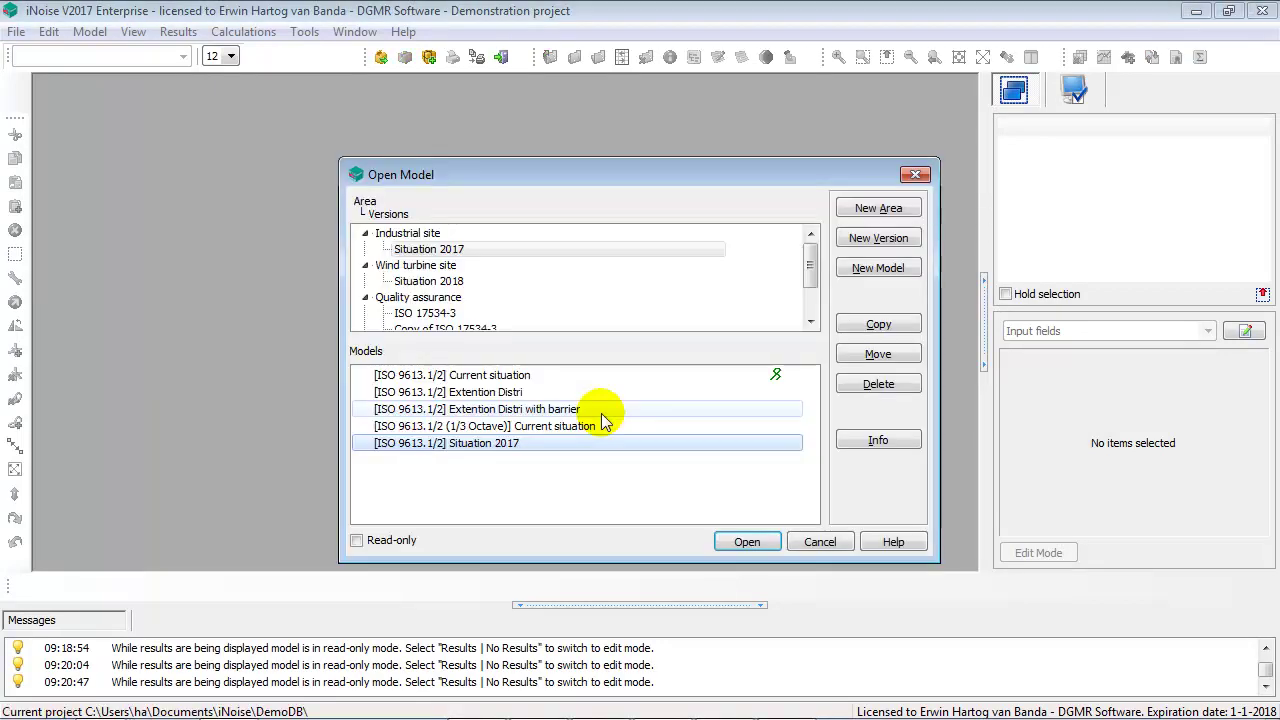
{"action": "left_click", "coordinate": [755, 542]}
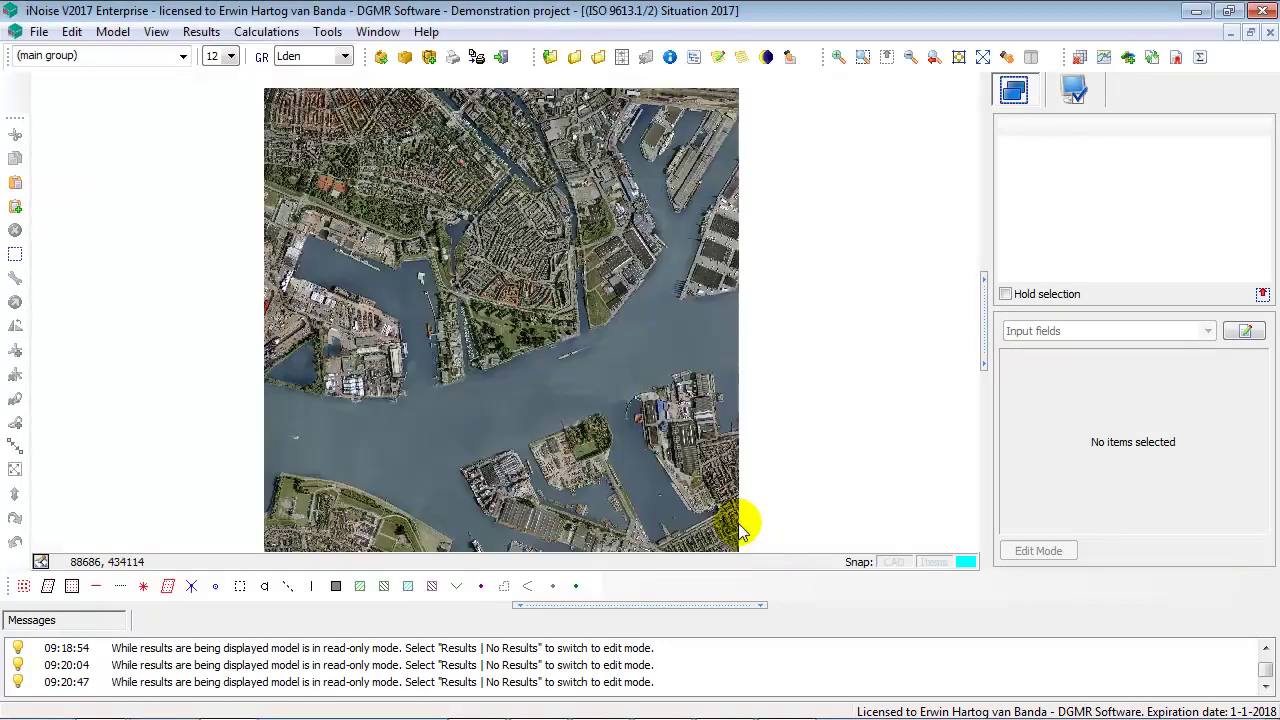
Display the calculated noise contours on the map around the industrial site and hide the grid points
{"action": "left_click", "coordinate": [201, 31]}
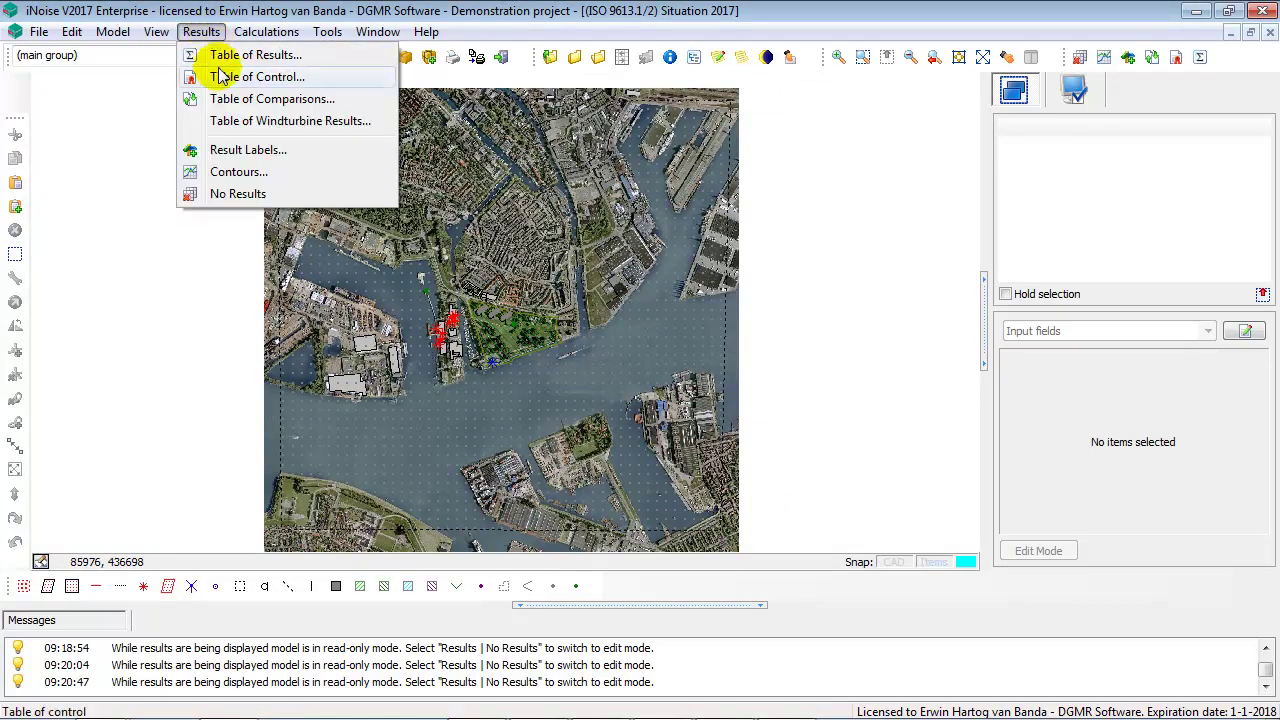
{"action": "left_click", "coordinate": [240, 172]}
{"action": "left_click", "coordinate": [772, 538]}
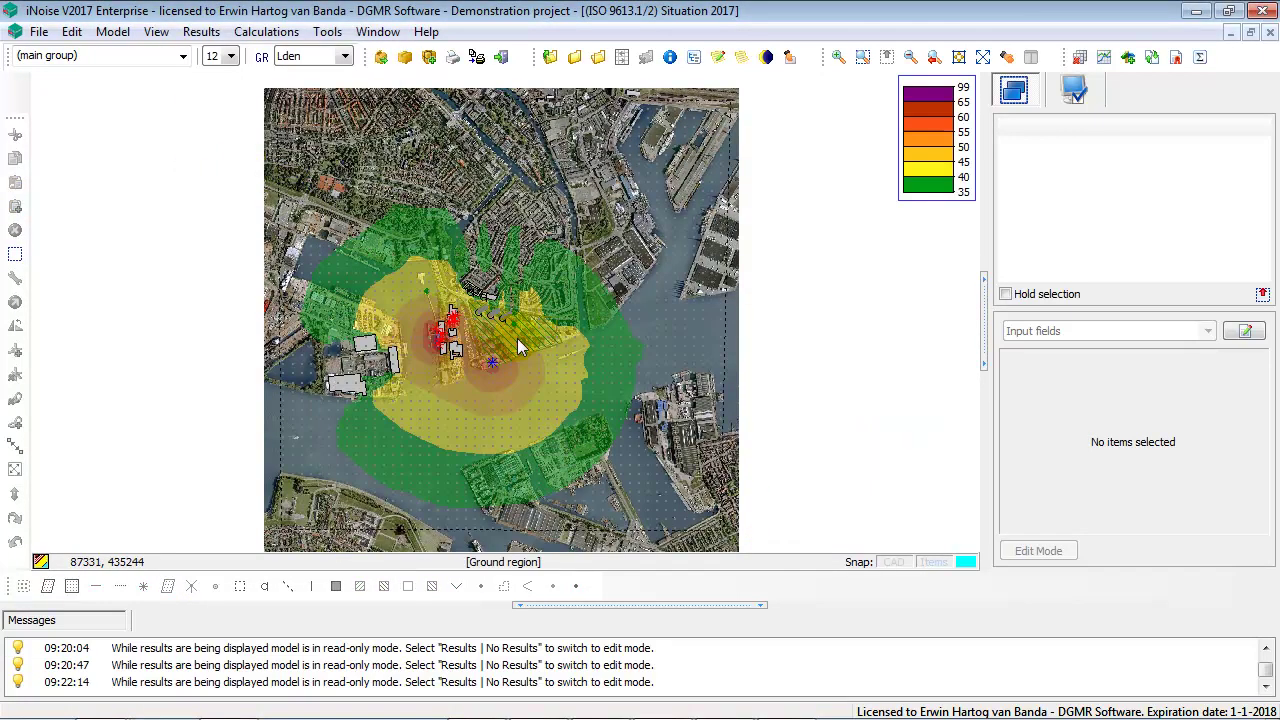
{"action": "scroll", "coordinate": [518, 347], "scroll_direction": "up", "scroll_amount": 4}
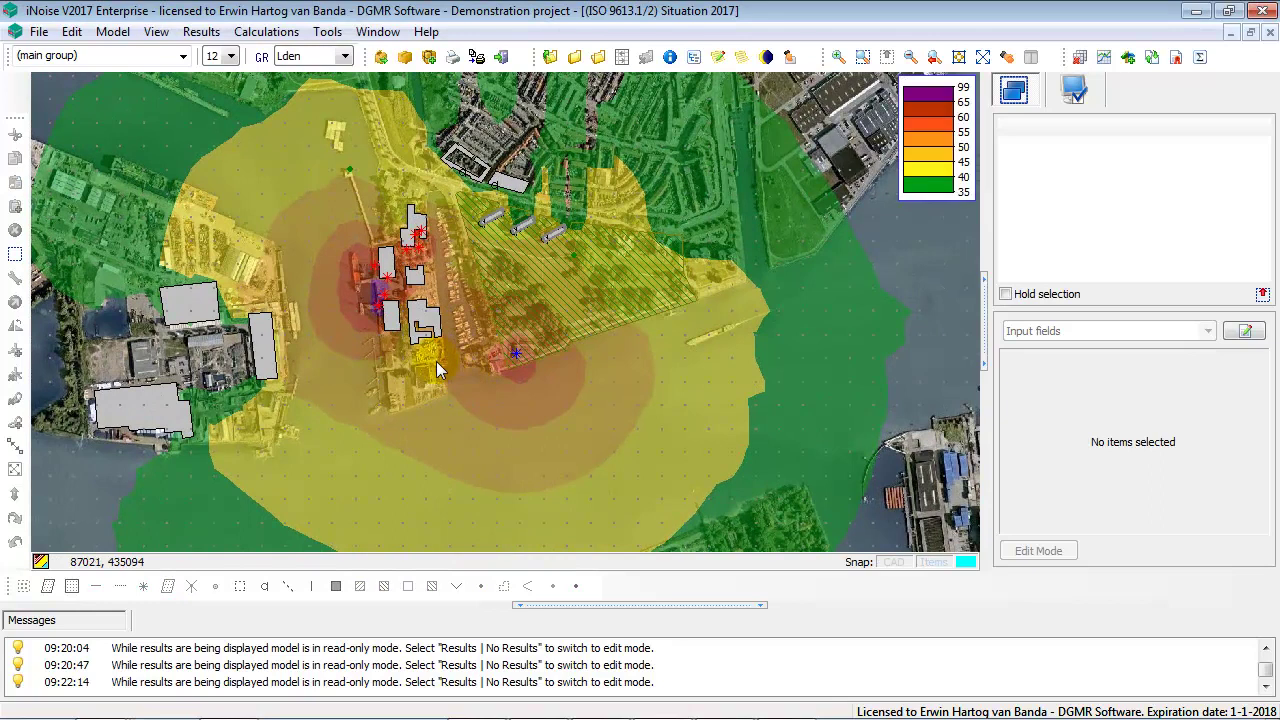
{"action": "left_click", "coordinate": [1074, 90]}
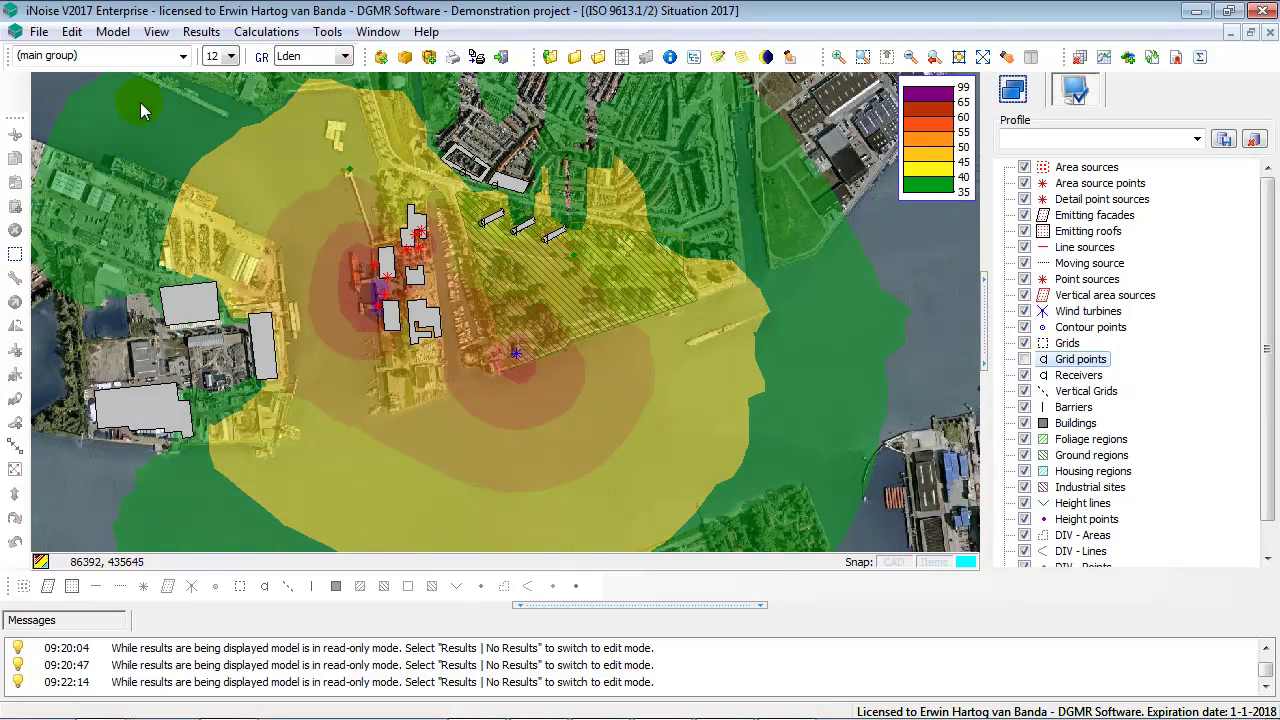
Compare the noise contours of the individual source groups such as Distribution center and Wind turbine, ending back on the main group
{"action": "left_click", "coordinate": [182, 56]}
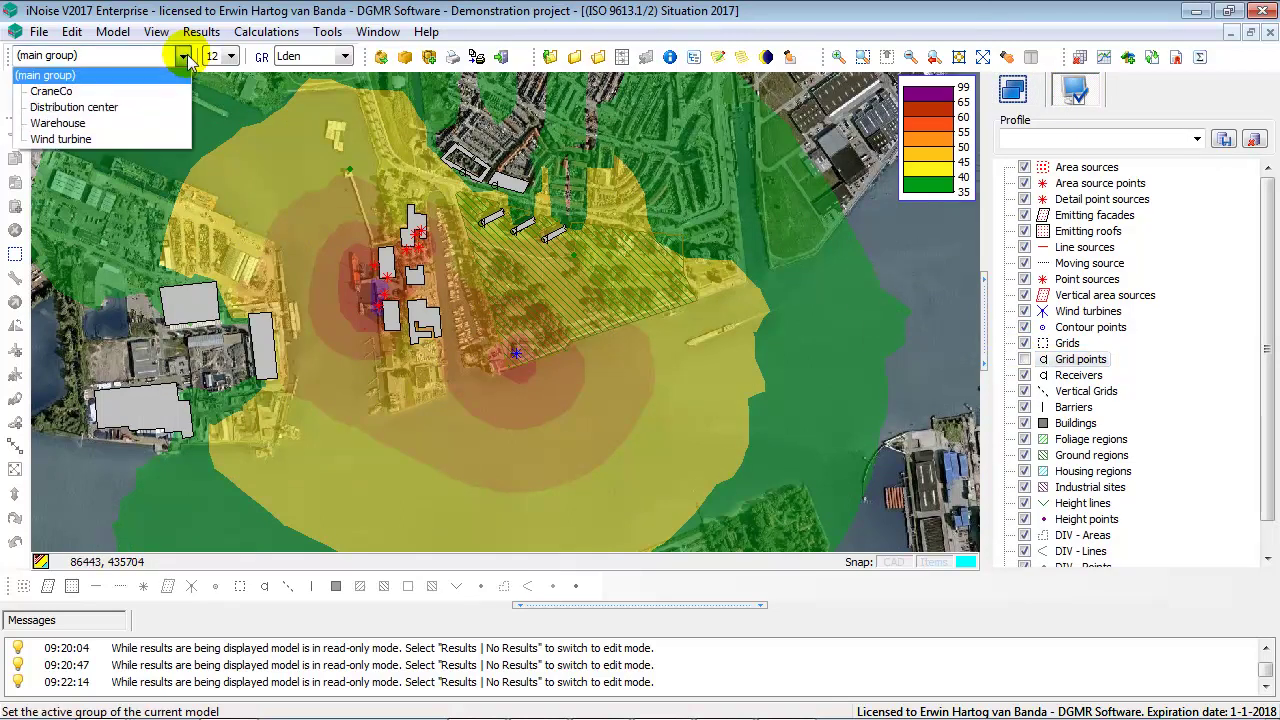
{"action": "left_click", "coordinate": [124, 92]}
{"action": "key", "text": "Down"}
{"action": "key", "text": "Down"}
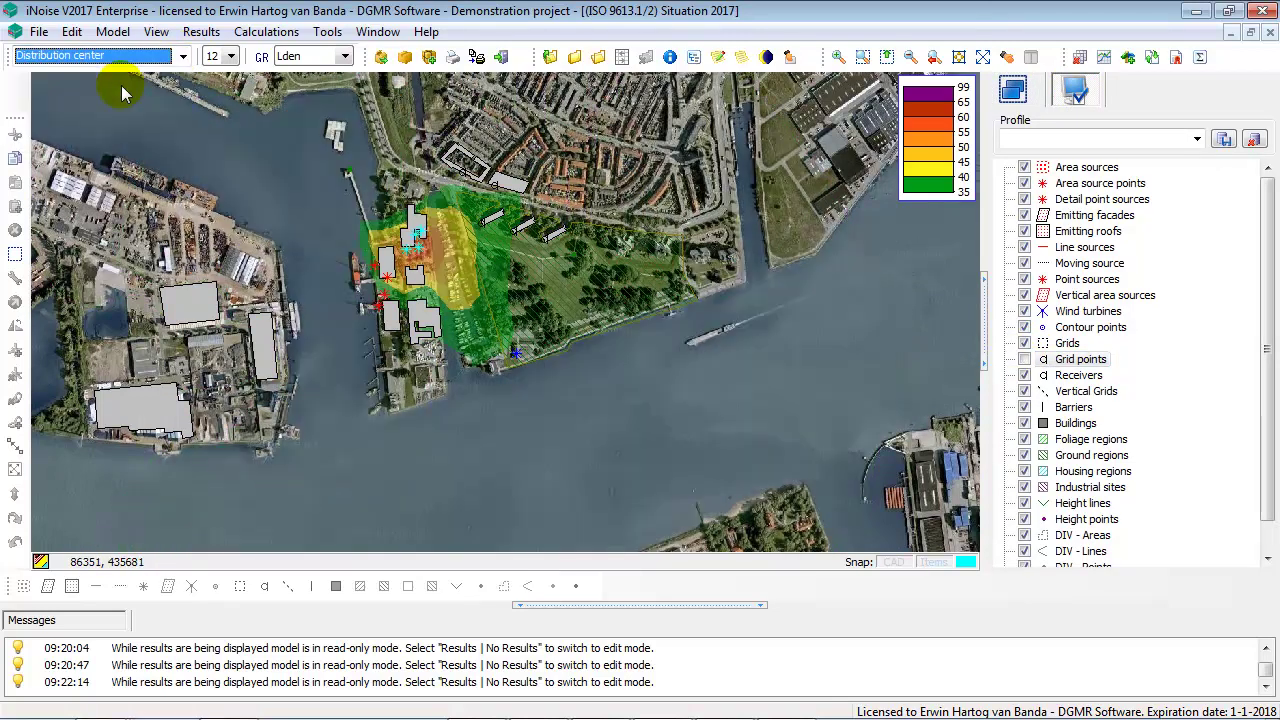
{"action": "key", "text": "Down"}
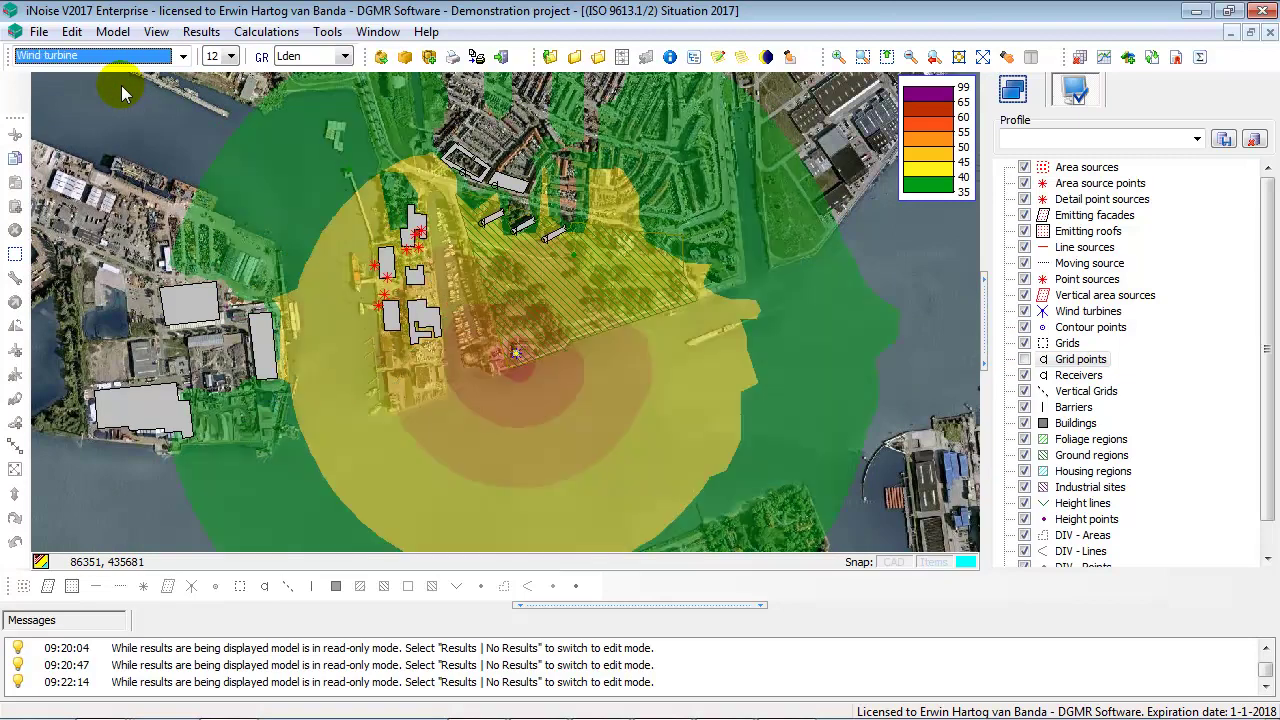
{"action": "key", "text": "Up"}
{"action": "key", "text": "Up"}
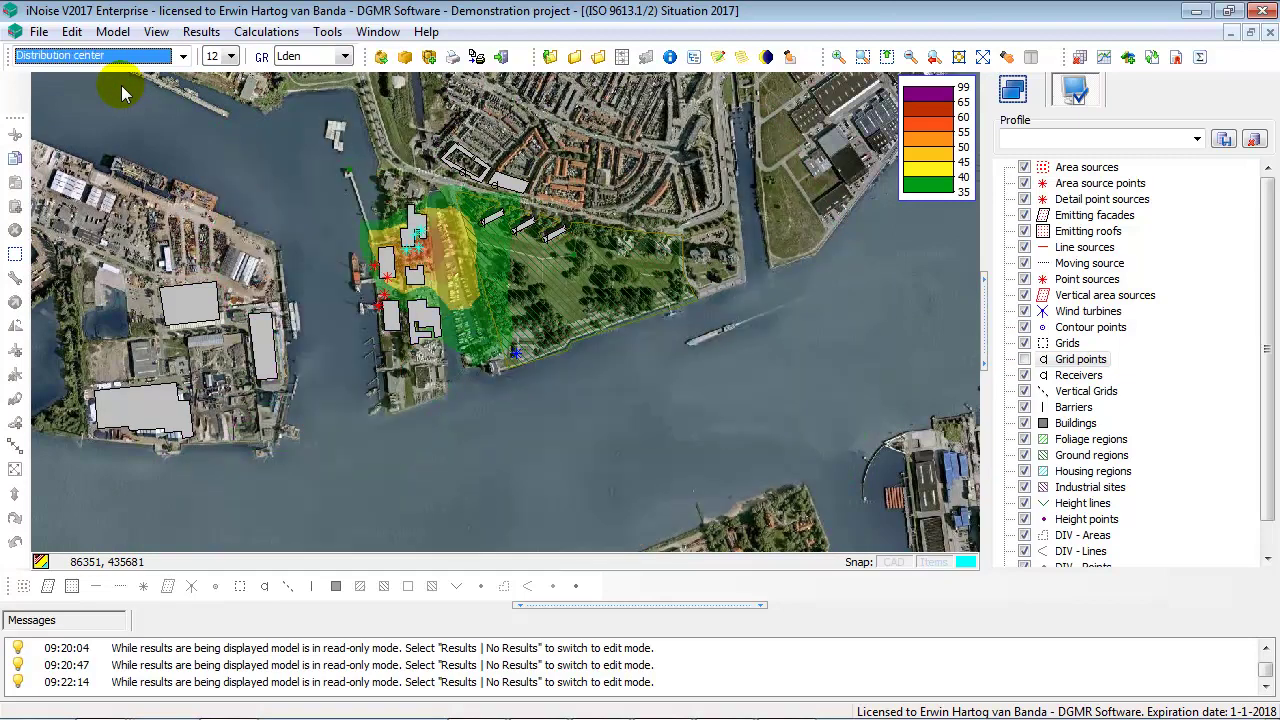
{"action": "key", "text": "Up"}
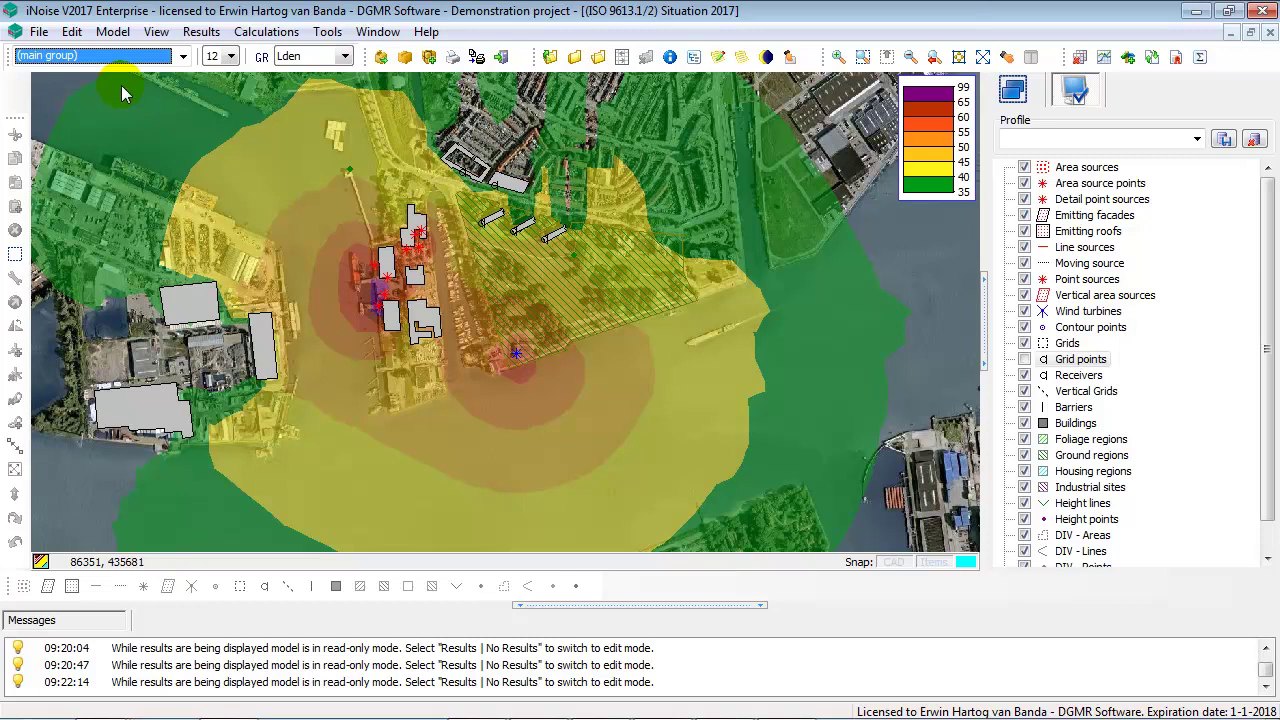
Compare the contours for the different result periods and leave the period set to Day
{"action": "left_click", "coordinate": [343, 56]}
{"action": "left_click", "coordinate": [284, 118]}
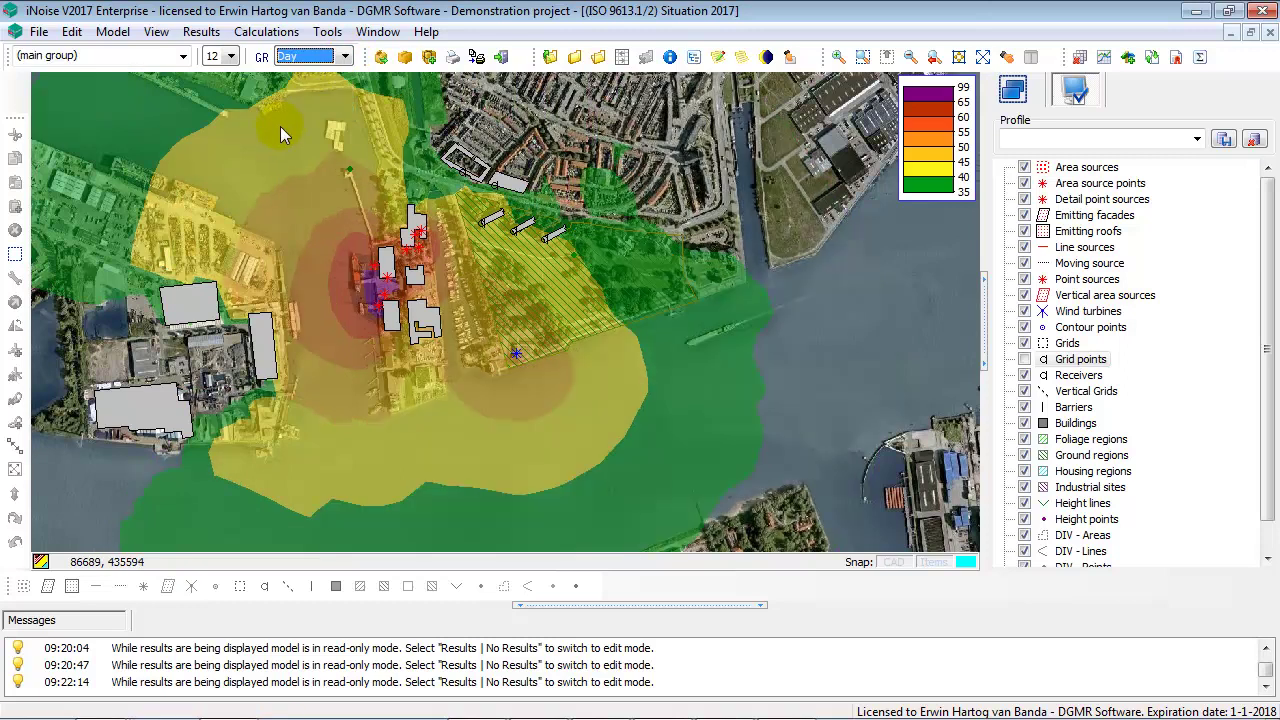
{"action": "key", "text": "Down"}
{"action": "key", "text": "Down"}
{"action": "key", "text": "Down"}
{"action": "key", "text": "Up"}
{"action": "key", "text": "Up"}
{"action": "key", "text": "Up"}
Examine the noise contours on the ground and building facades from all sides in the 3D view, and close it
{"action": "left_click", "coordinate": [156, 31]}
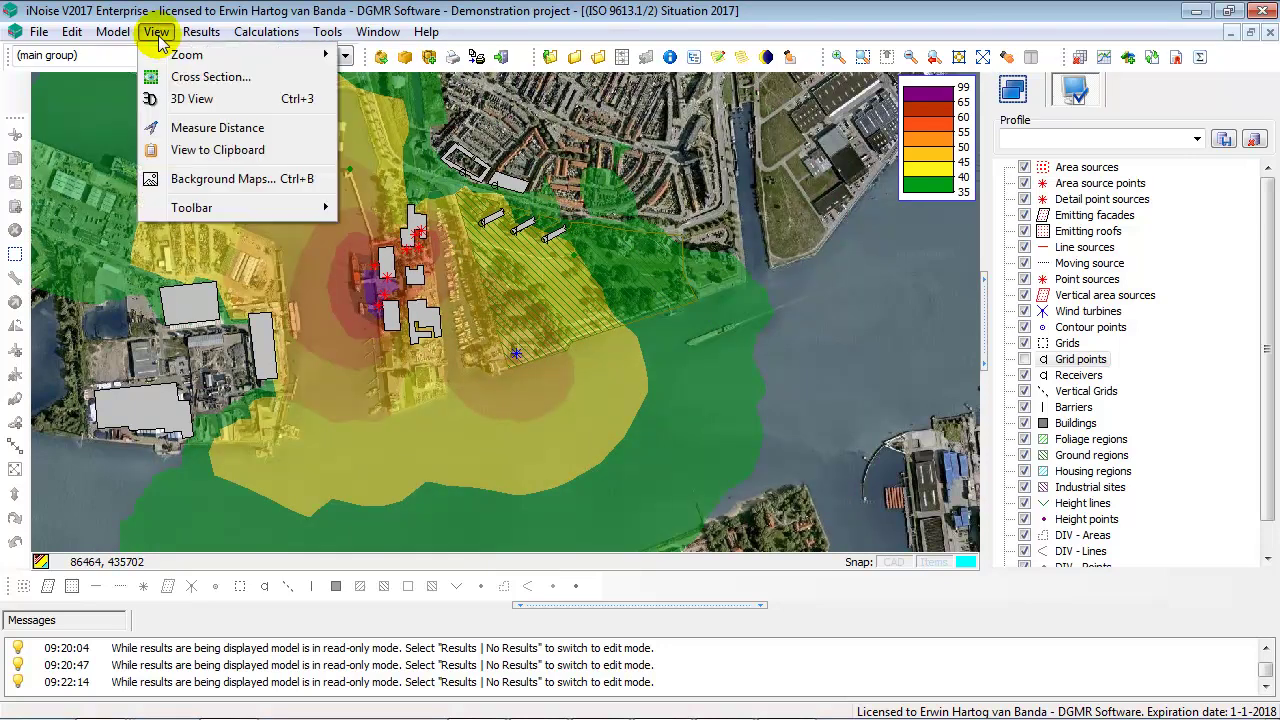
{"action": "left_click", "coordinate": [180, 99]}
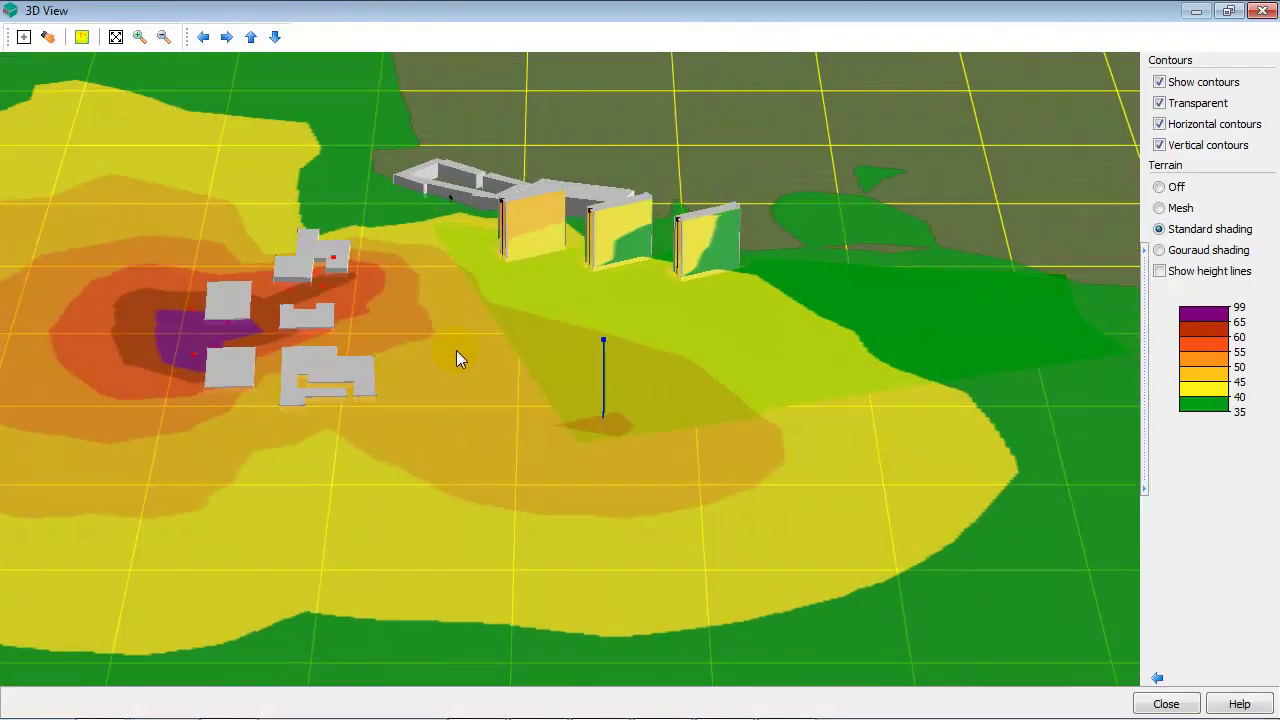
{"action": "left_click_drag", "start_coordinate": [456, 358], "coordinate": [577, 340]}
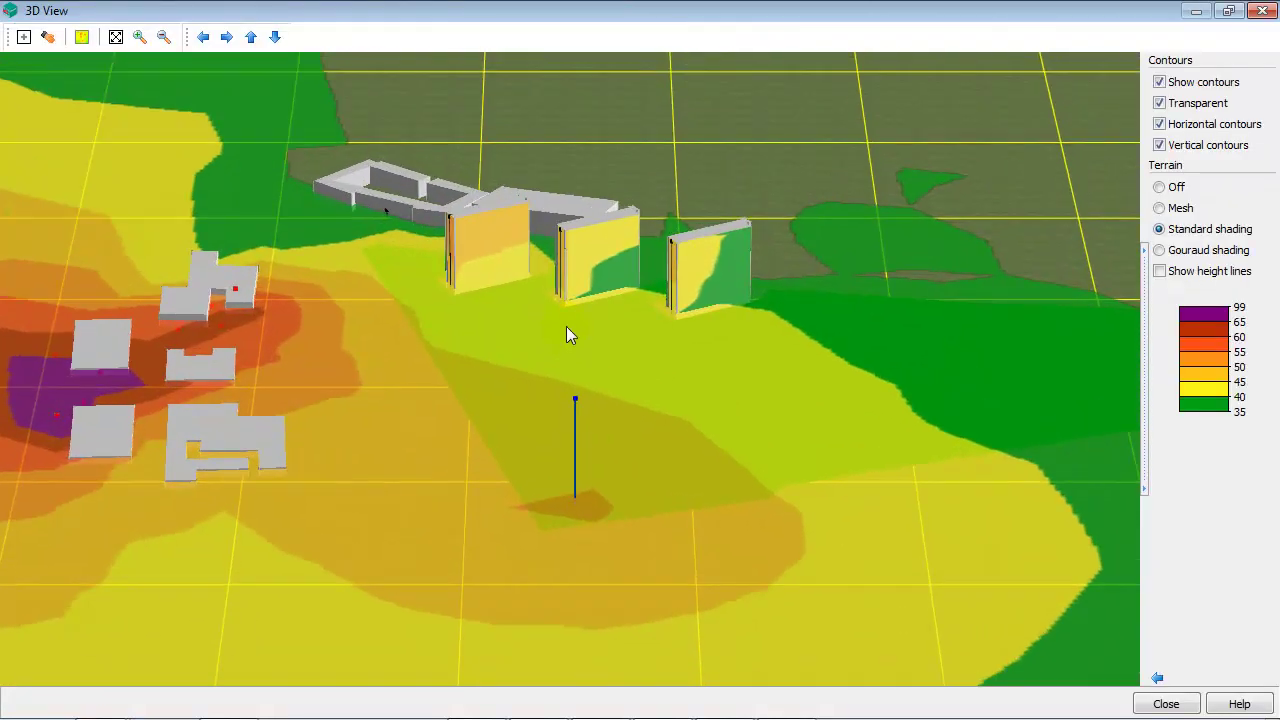
{"action": "key", "text": "Right"}
{"action": "key", "text": "Right"}
{"action": "key", "text": "Right"}
{"action": "key", "text": "Right"}
{"action": "key", "text": "Right"}
{"action": "key", "text": "Right"}
{"action": "key", "text": "Right"}
{"action": "key", "text": "Right"}
{"action": "key", "text": "Right"}
{"action": "key", "text": "Right"}
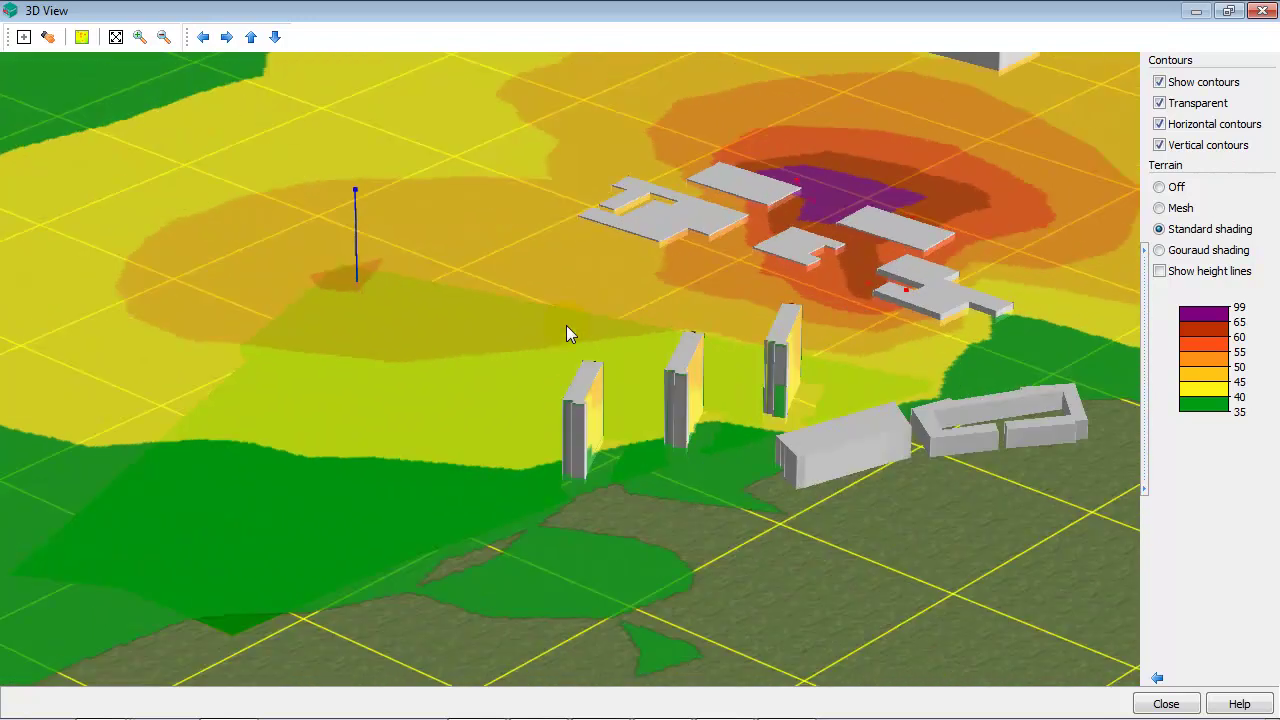
{"action": "key", "text": "Right"}
{"action": "key", "text": "Right"}
{"action": "key", "text": "Right"}
{"action": "key", "text": "Right"}
{"action": "key", "text": "Right"}
{"action": "key", "text": "Right"}
{"action": "key", "text": "Right"}
{"action": "key", "text": "Right"}
{"action": "key", "text": "Right"}
{"action": "key", "text": "Right"}
{"action": "key", "text": "Down"}
{"action": "key", "text": "Down"}
{"action": "key", "text": "Down"}
{"action": "key", "text": "Down"}
{"action": "key", "text": "Down"}
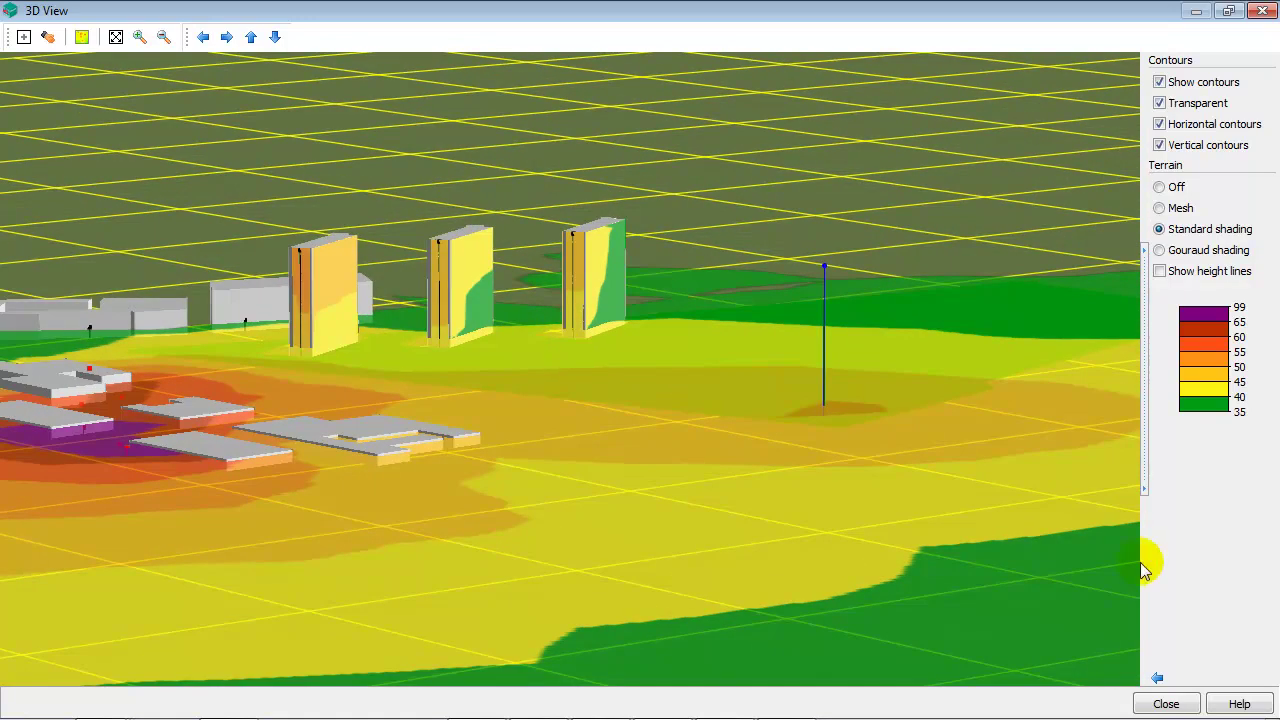
{"action": "left_click", "coordinate": [1170, 705]}
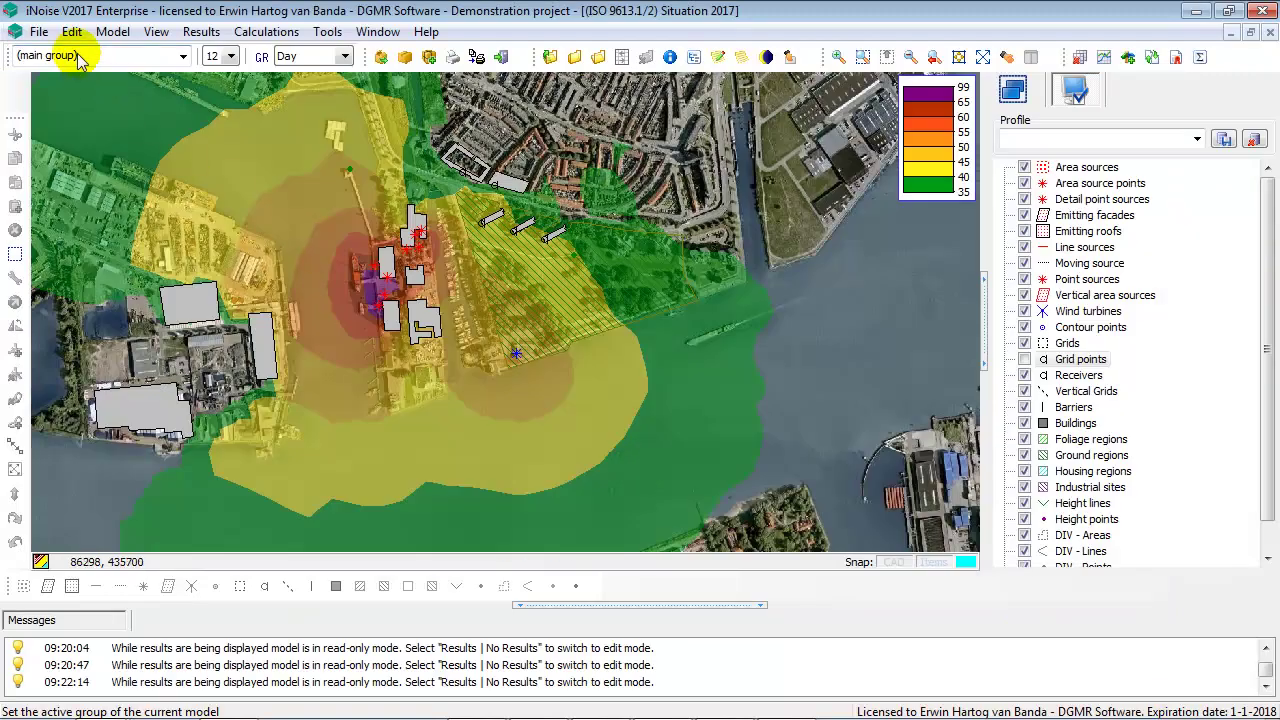
Export the model to a Google Earth KML file named demo in the gis_conversion_asc folder, replacing the existing file
{"action": "left_click", "coordinate": [39, 31]}
{"action": "mouse_move", "coordinate": [80, 188]}
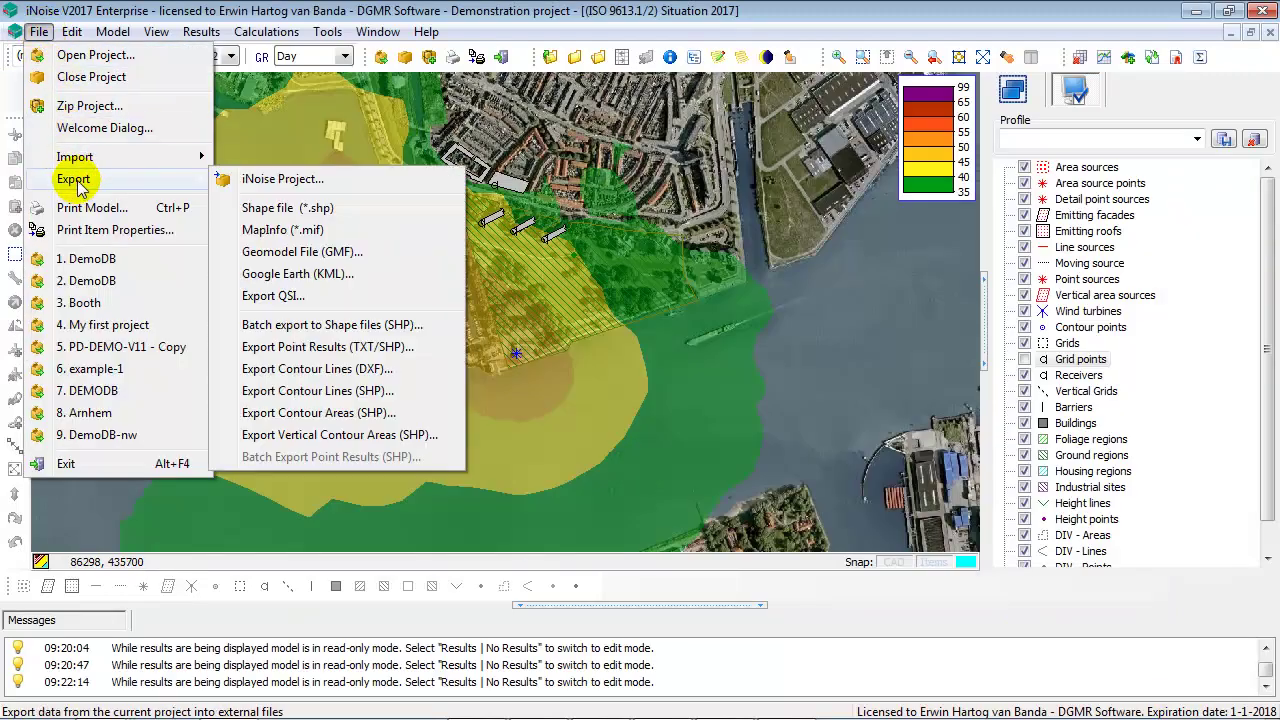
{"action": "left_click", "coordinate": [318, 284]}
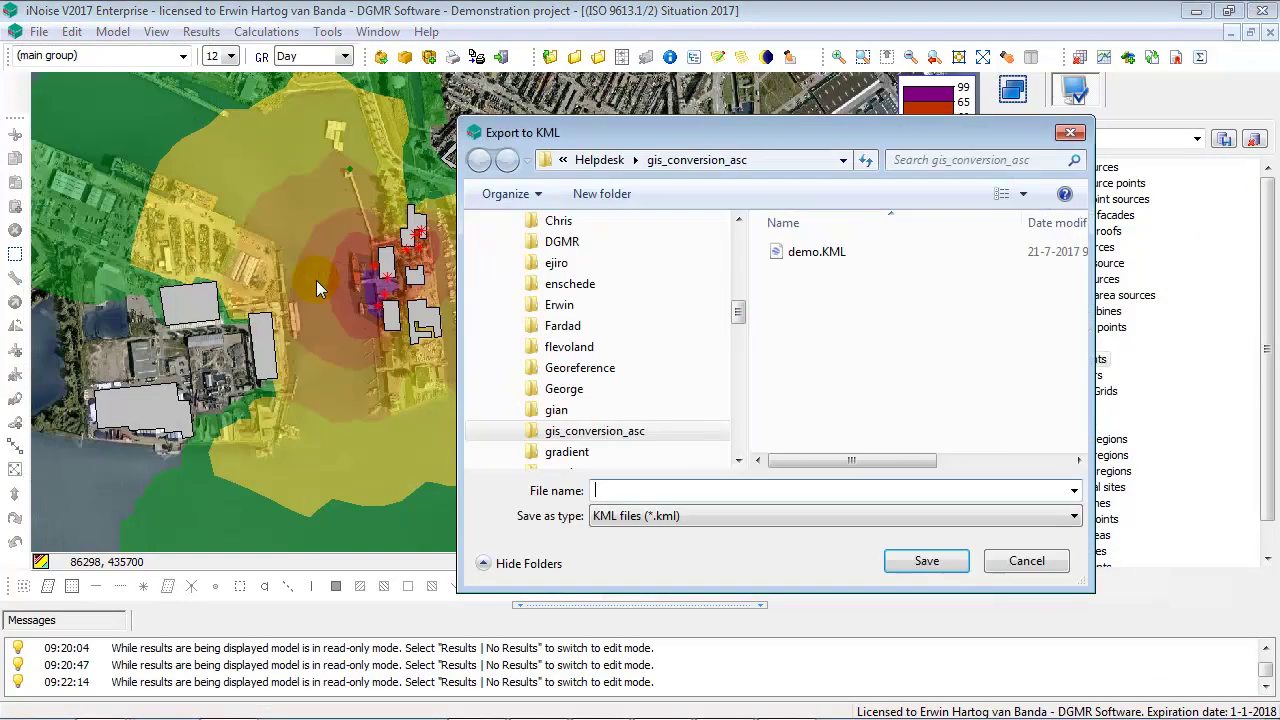
{"action": "type", "text": "demo"}
{"action": "left_click", "coordinate": [927, 560]}
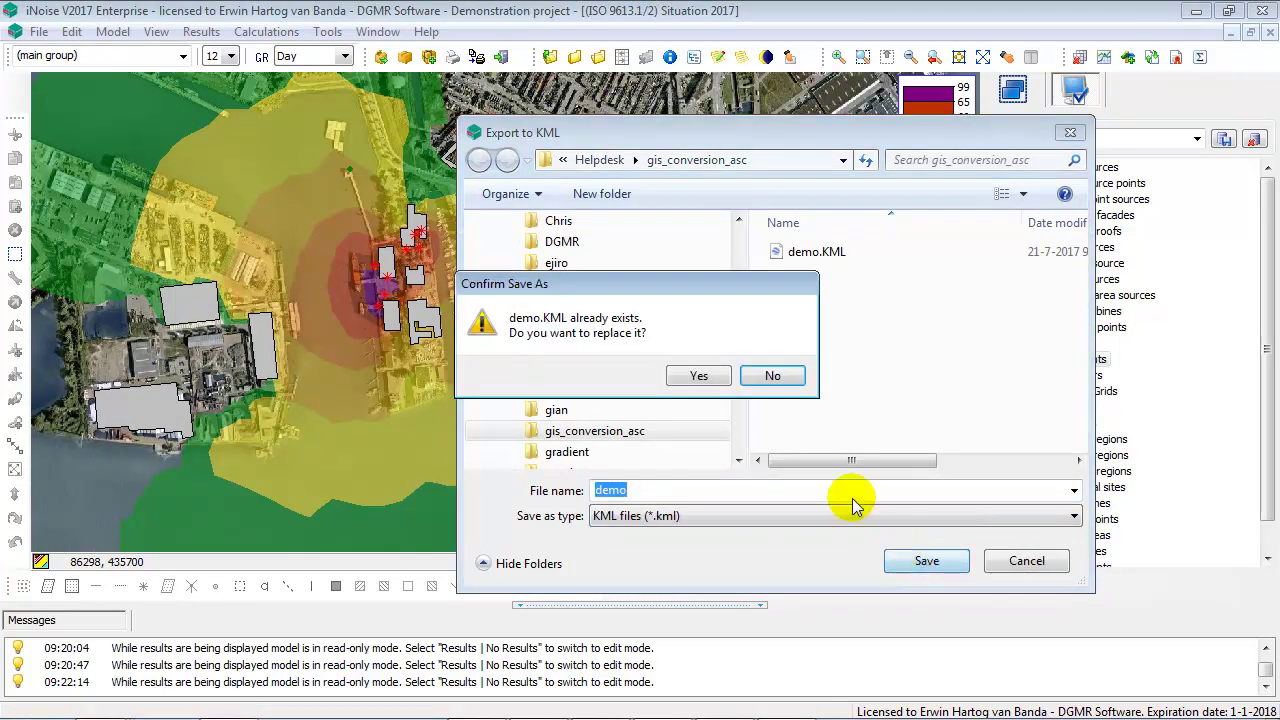
{"action": "left_click", "coordinate": [699, 376]}
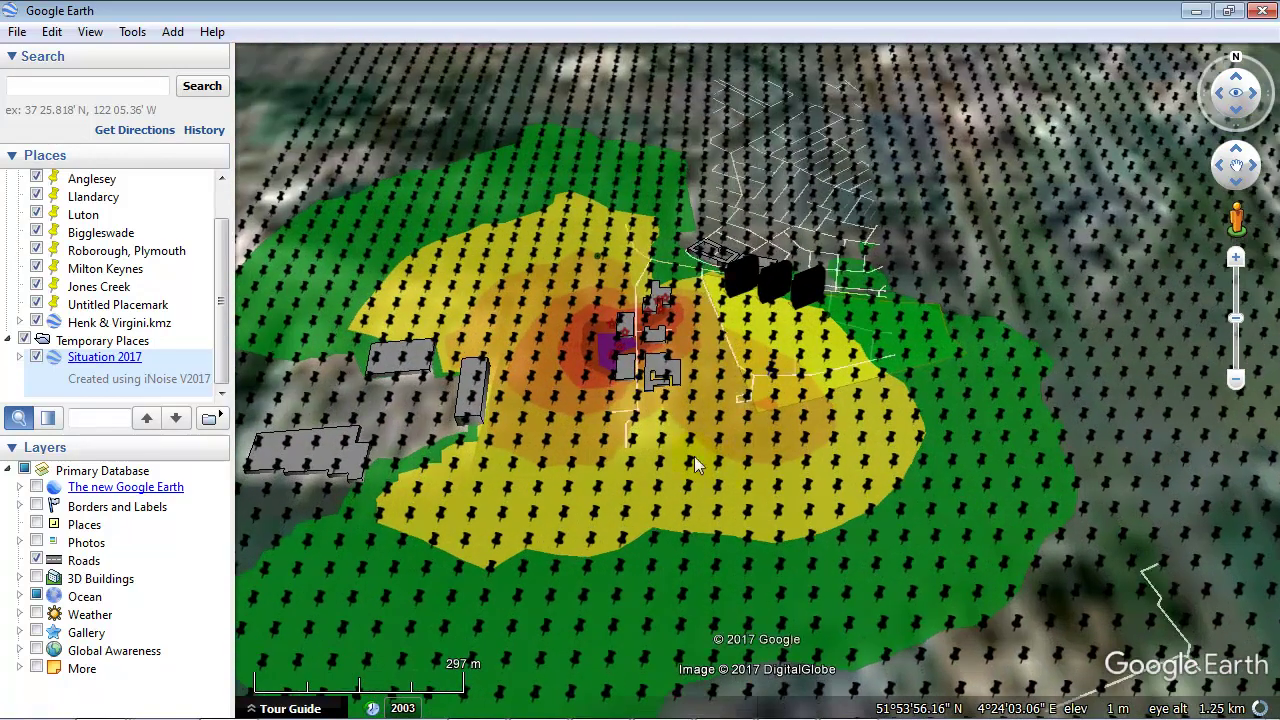
In Google Earth, hide the Grids and Vertical Grids items of the imported Situation 2017 model
{"action": "left_click", "coordinate": [20, 357]}
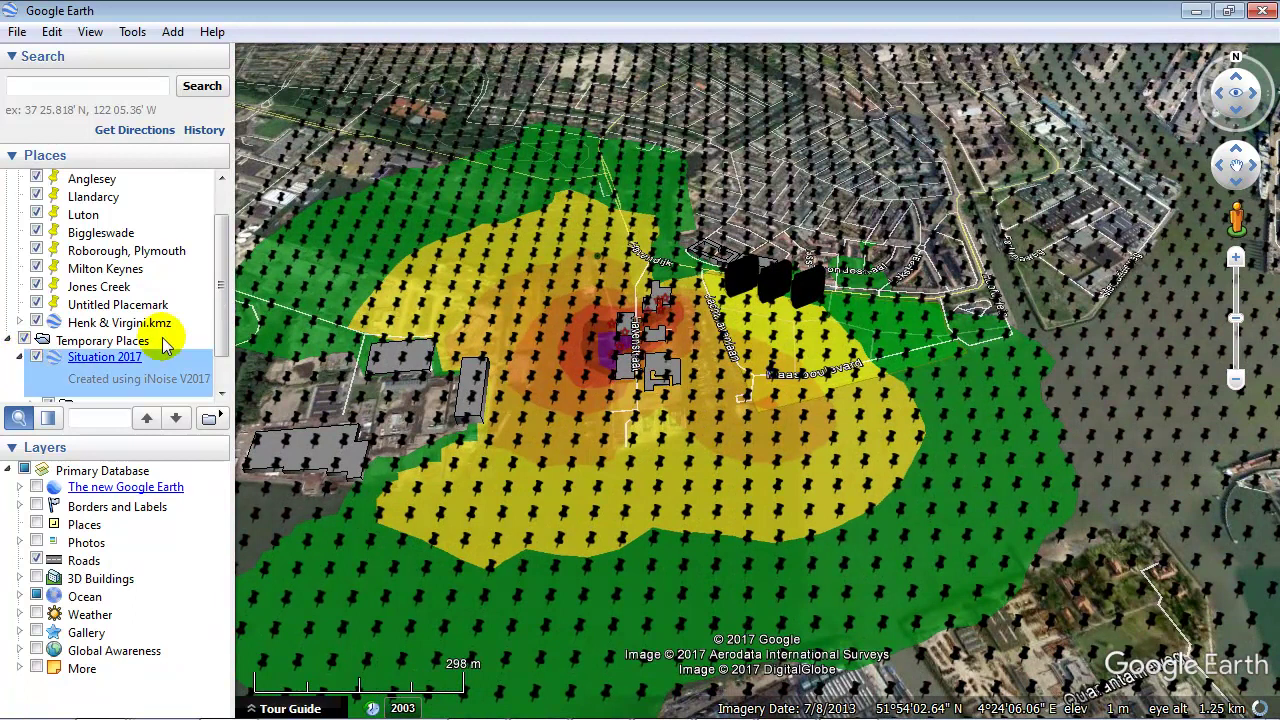
{"action": "left_click_drag", "start_coordinate": [220, 312], "coordinate": [215, 365]}
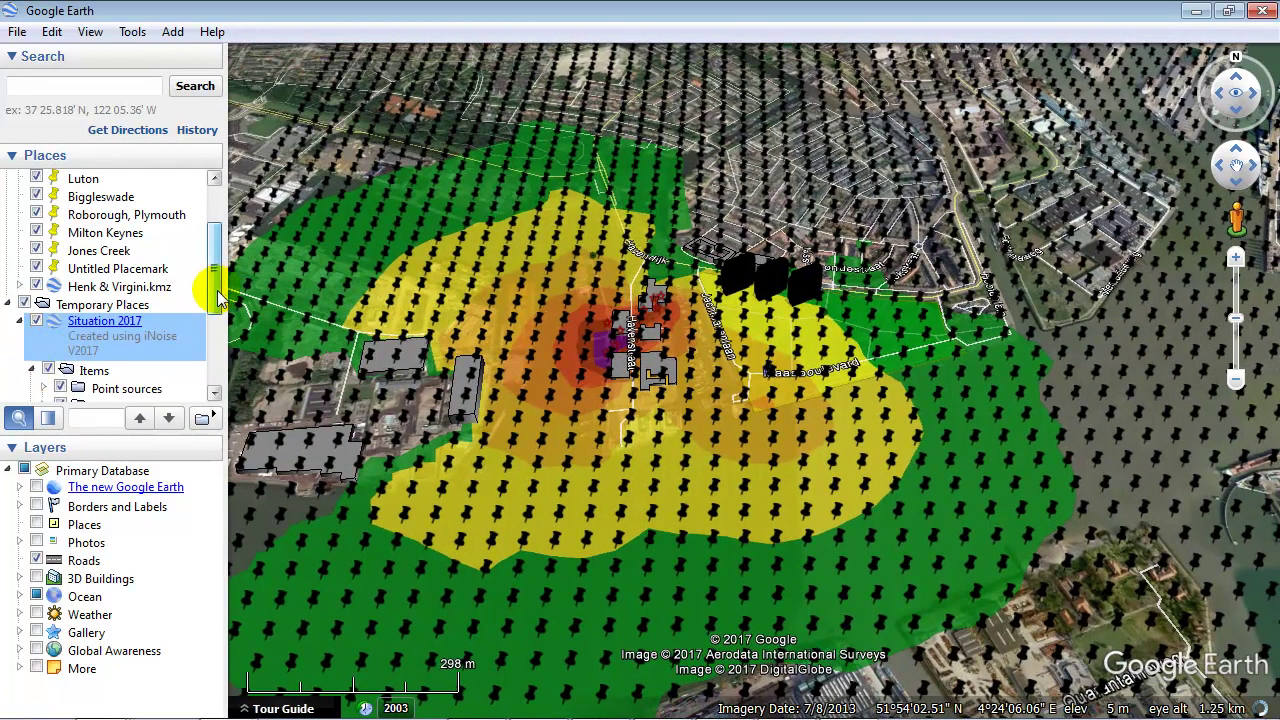
{"action": "left_click_drag", "start_coordinate": [214, 290], "coordinate": [213, 350]}
{"action": "left_click", "coordinate": [60, 298]}
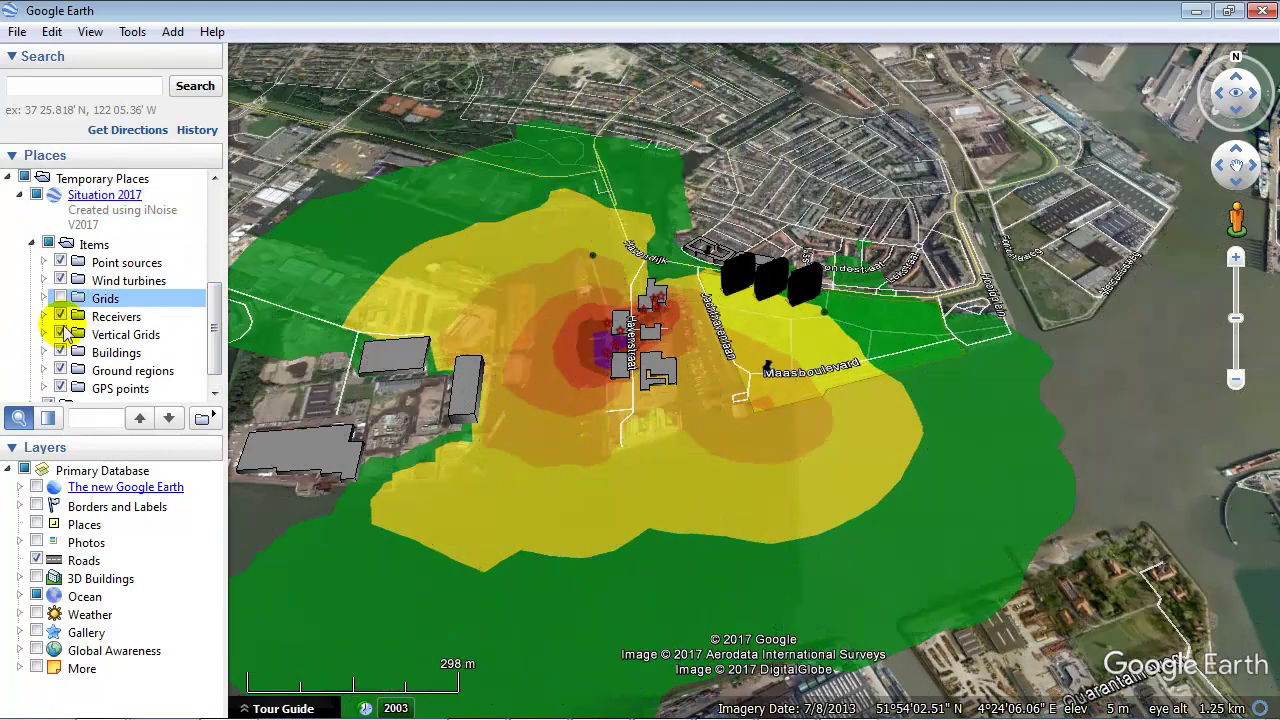
{"action": "left_click", "coordinate": [60, 334]}
Examine the contours around the three tall buildings from several angles, and close Google Earth to return to iNoise
{"action": "scroll", "coordinate": [758, 326], "scroll_direction": "up", "scroll_amount": 5}
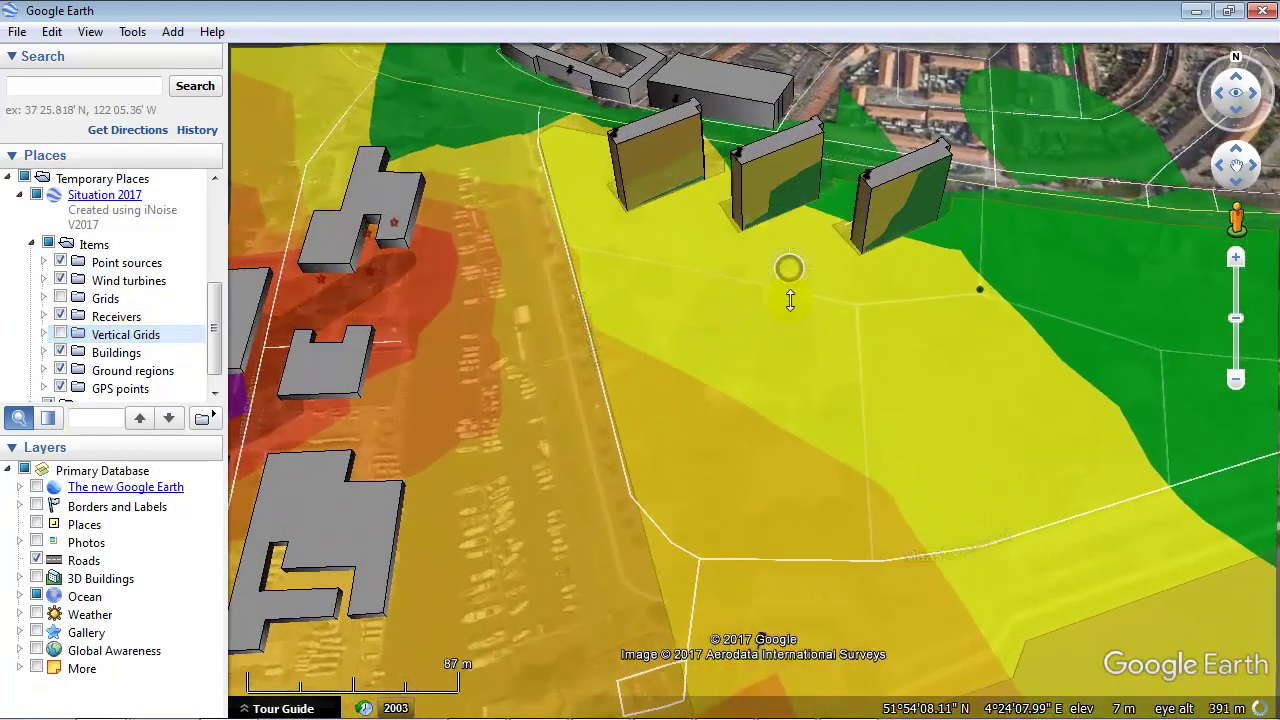
{"action": "left_click_drag", "start_coordinate": [790, 300], "coordinate": [556, 511]}
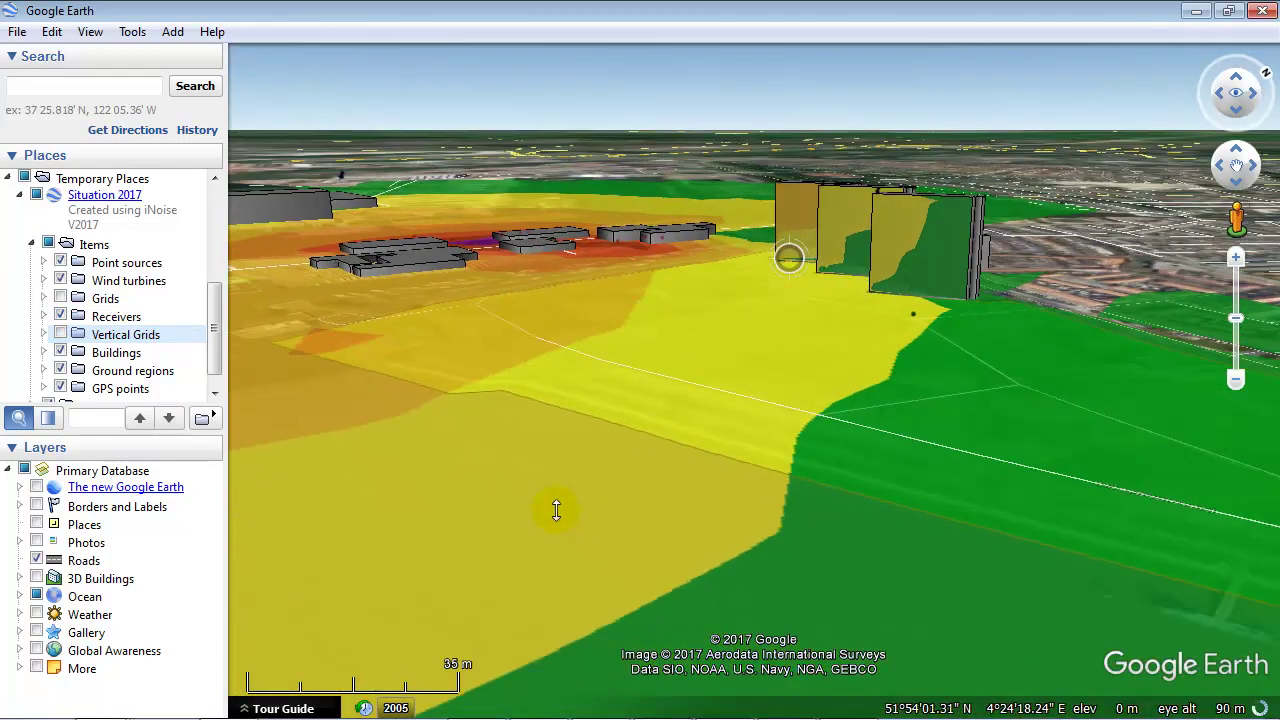
{"action": "scroll", "coordinate": [774, 531], "scroll_direction": "down", "scroll_amount": 3}
{"action": "scroll", "coordinate": [720, 355], "scroll_direction": "down", "scroll_amount": 3}
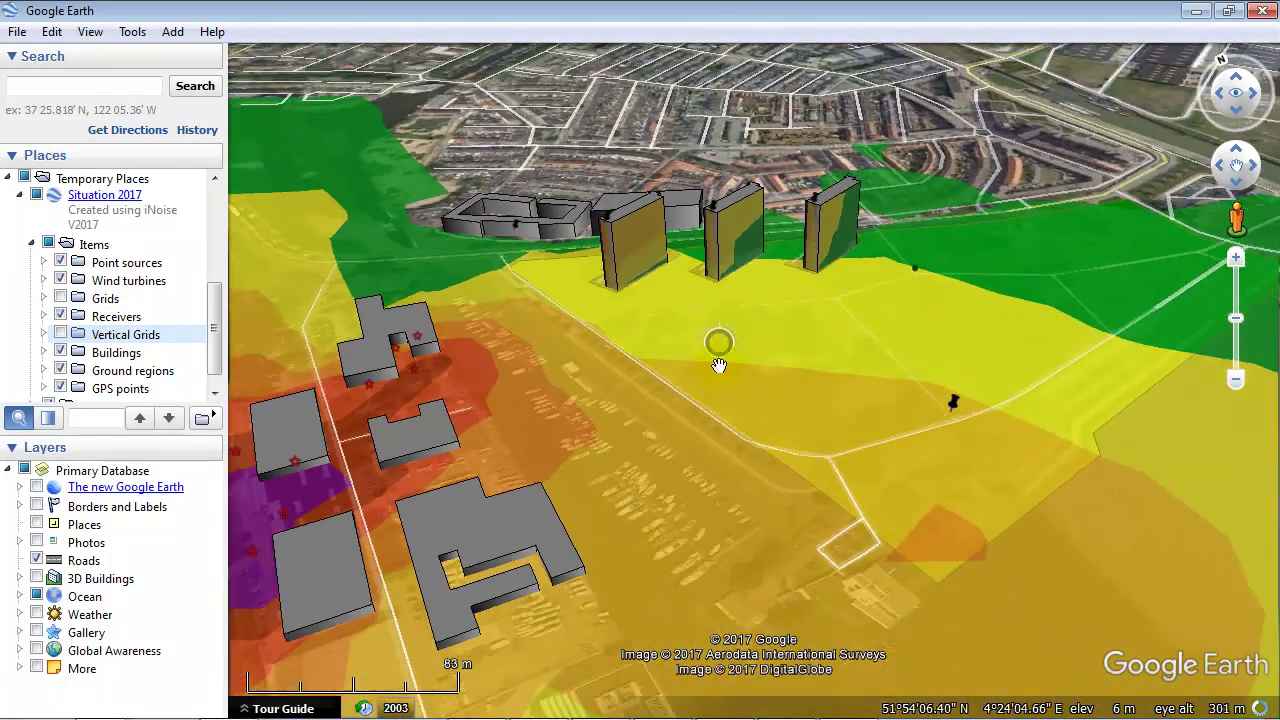
{"action": "left_click", "coordinate": [1258, 10]}
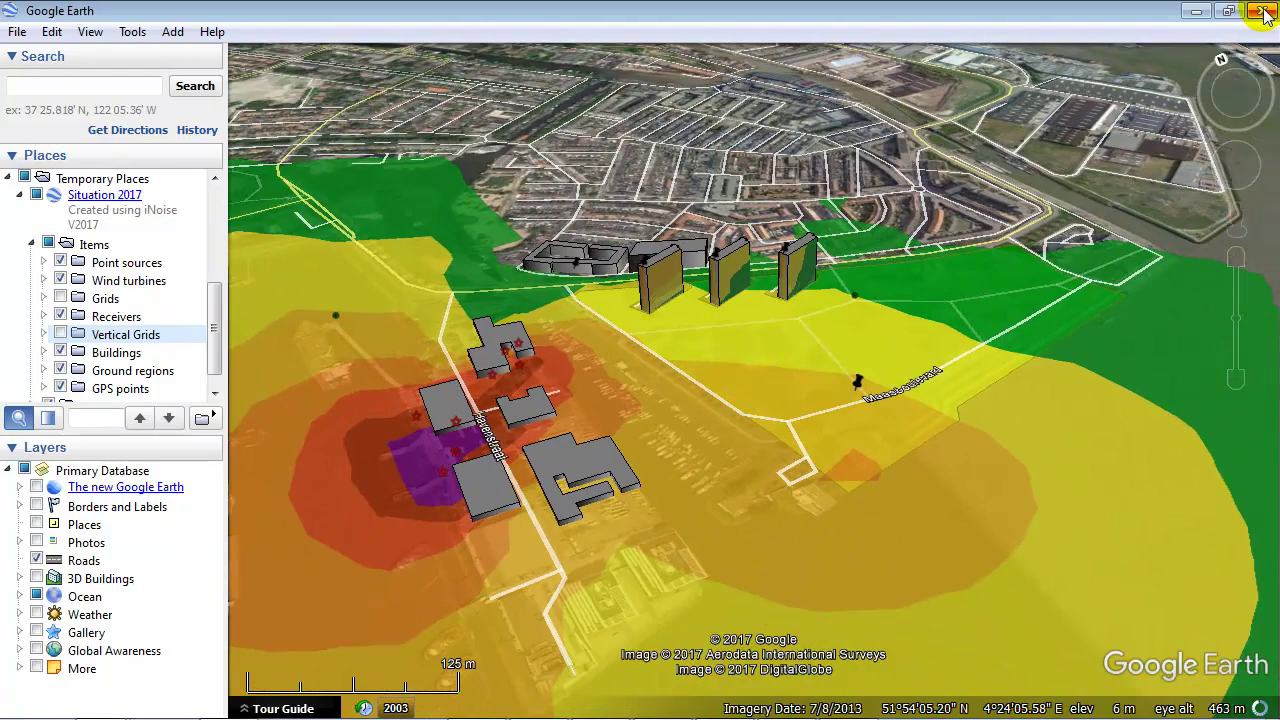
{"action": "left_click", "coordinate": [760, 397]}
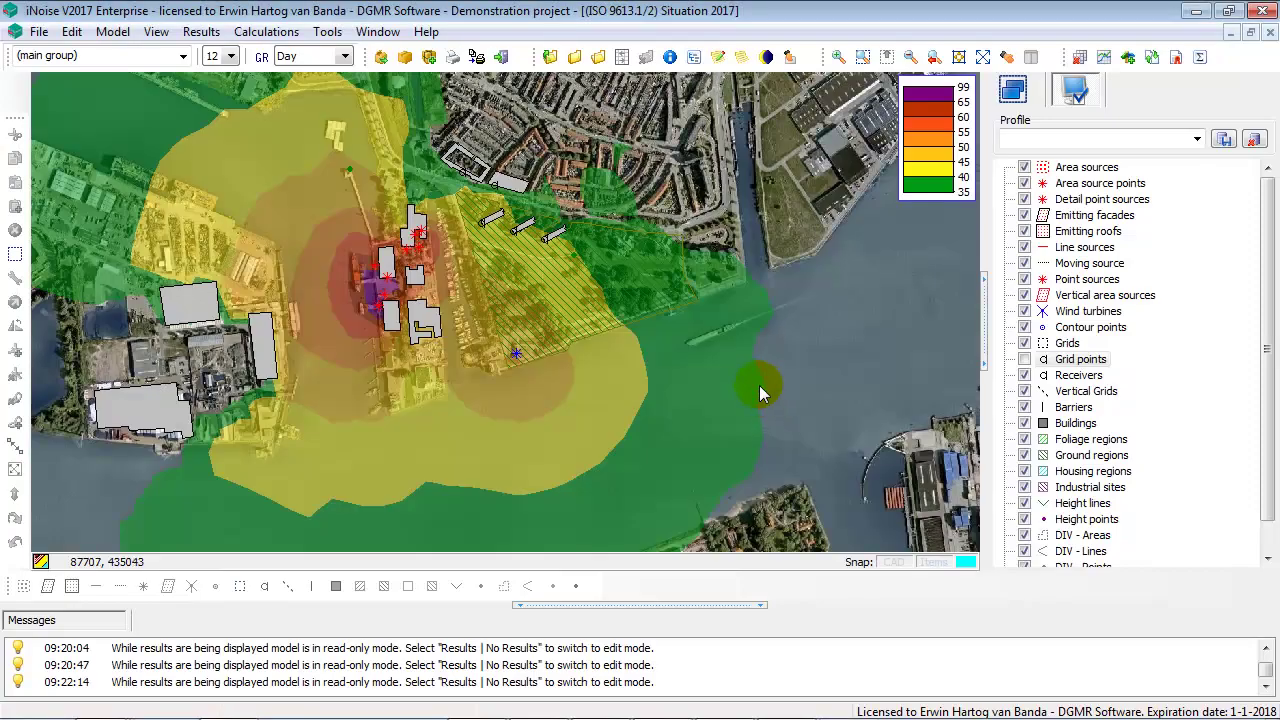
Create a new model described as "initial model" under Situation 2017 with the ISO 9613.1/2 calculation method
{"action": "left_click", "coordinate": [548, 60]}
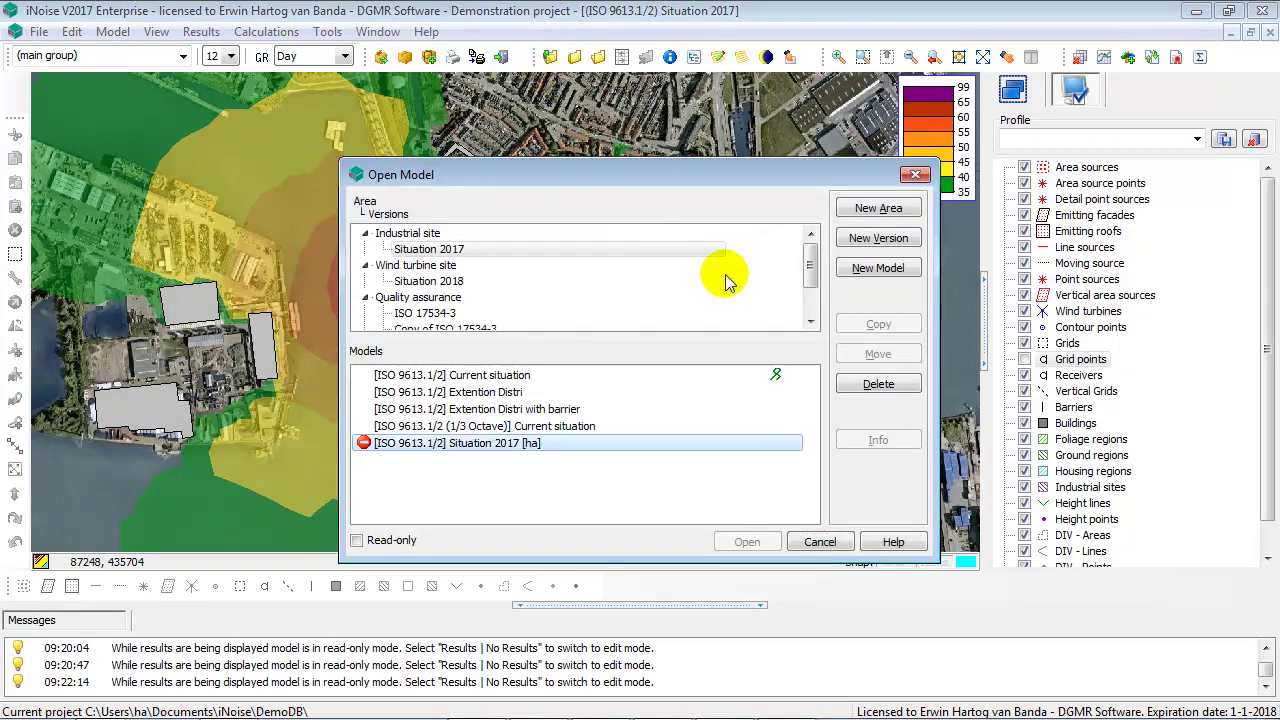
{"action": "left_click", "coordinate": [880, 270]}
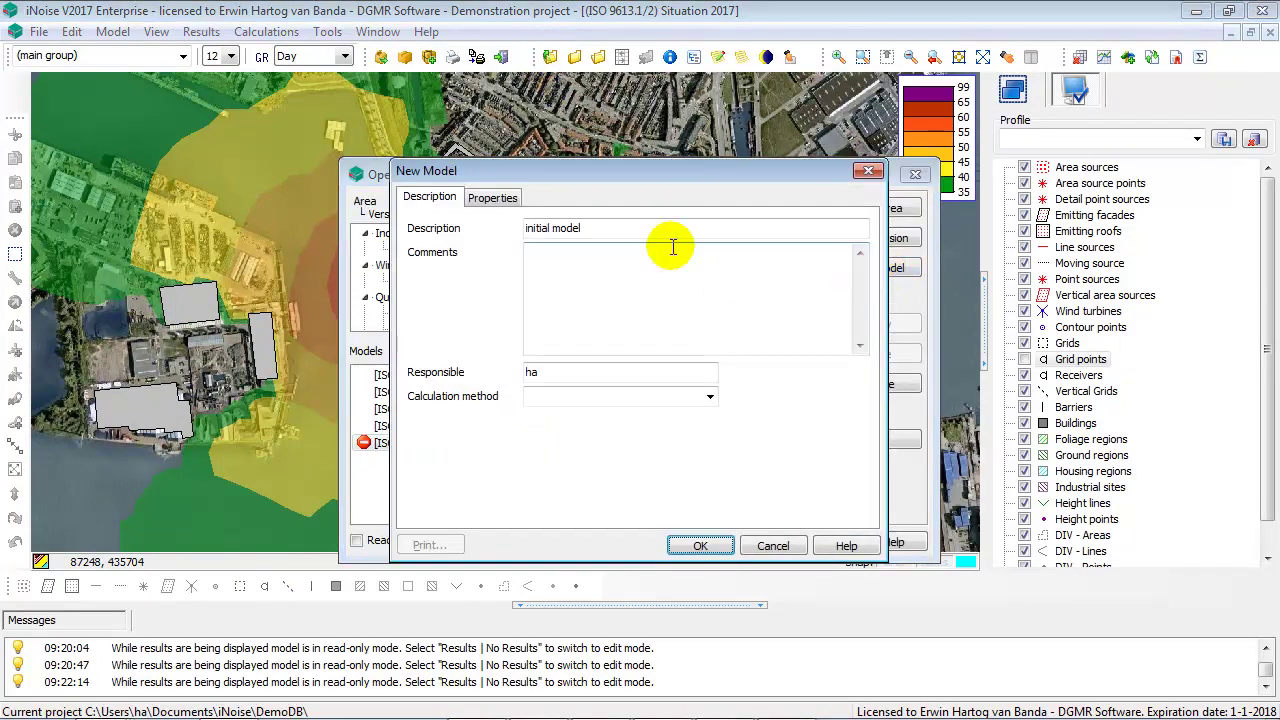
{"action": "left_click", "coordinate": [607, 398]}
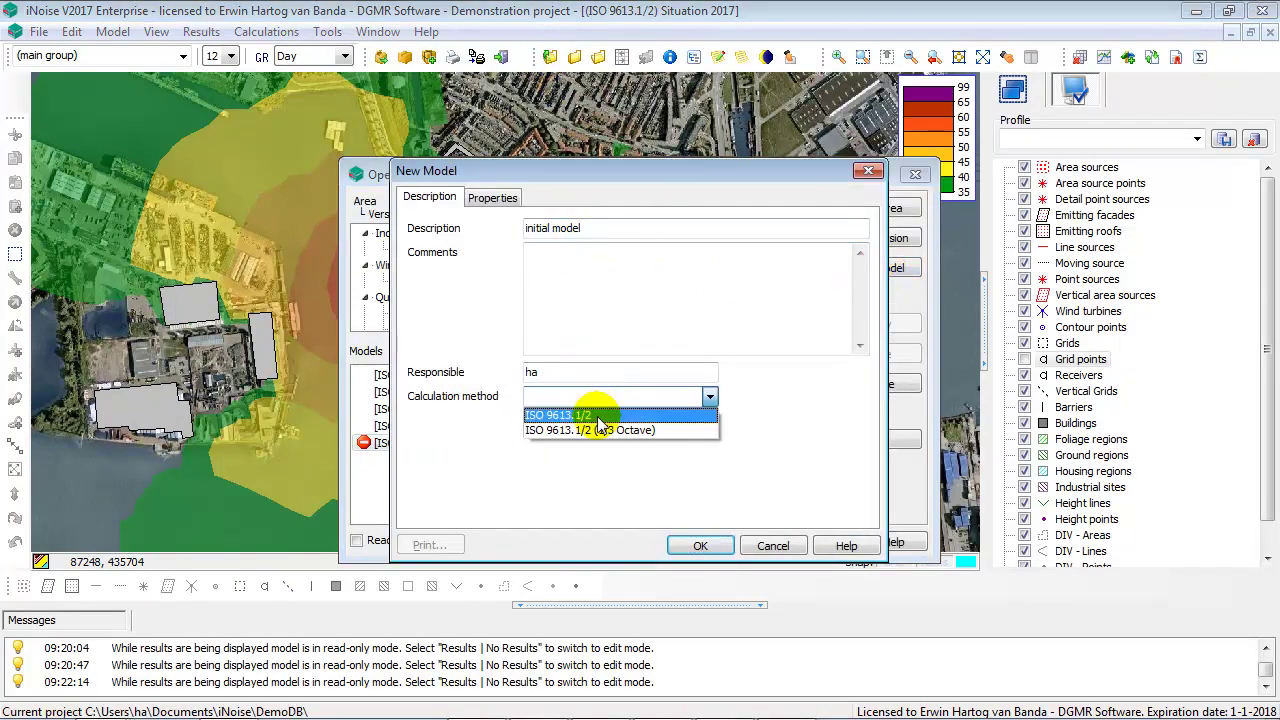
{"action": "left_click", "coordinate": [598, 416]}
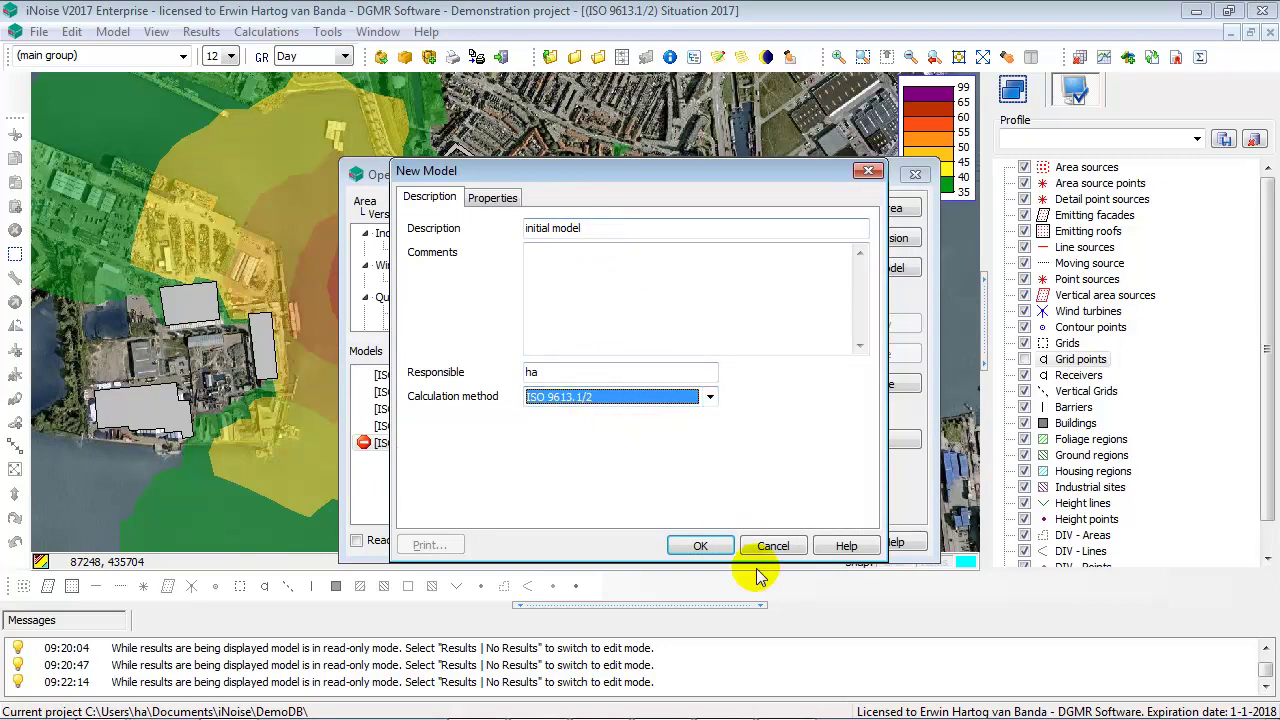
{"action": "left_click", "coordinate": [702, 548]}
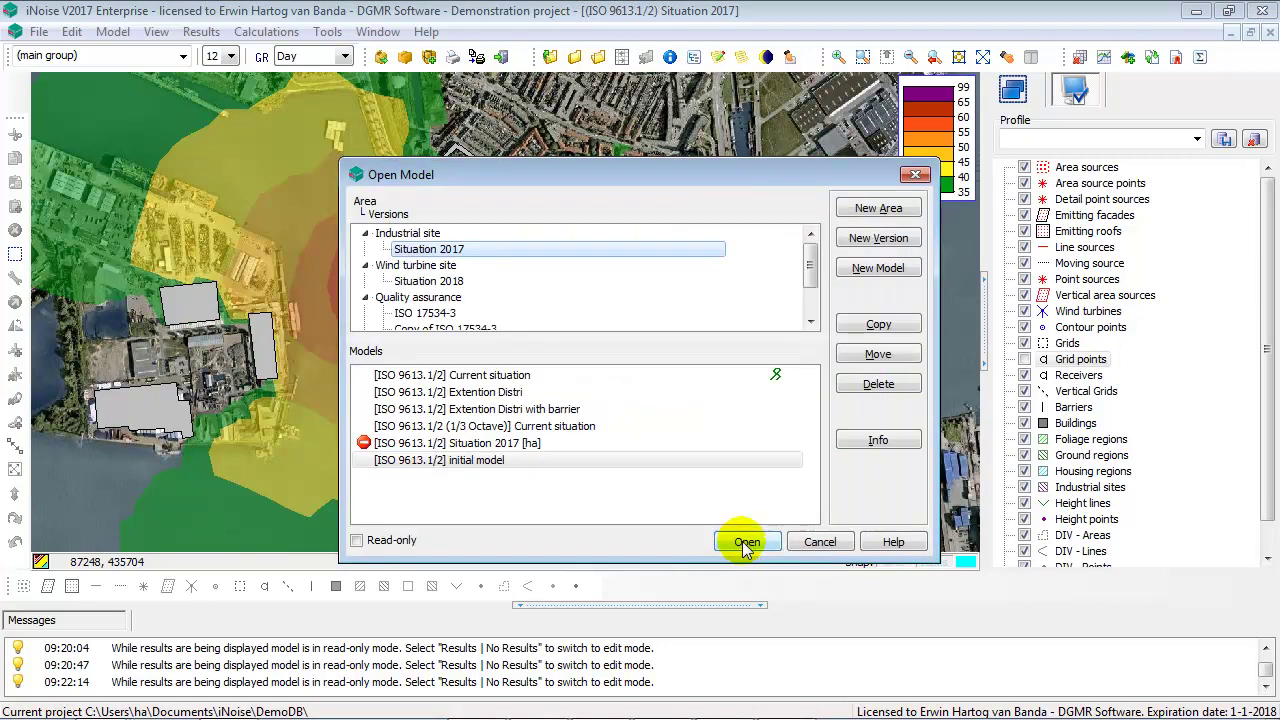
Open the initial model and tile it vertically beside the Situation 2017 model
{"action": "left_click", "coordinate": [745, 544]}
{"action": "left_click", "coordinate": [378, 32]}
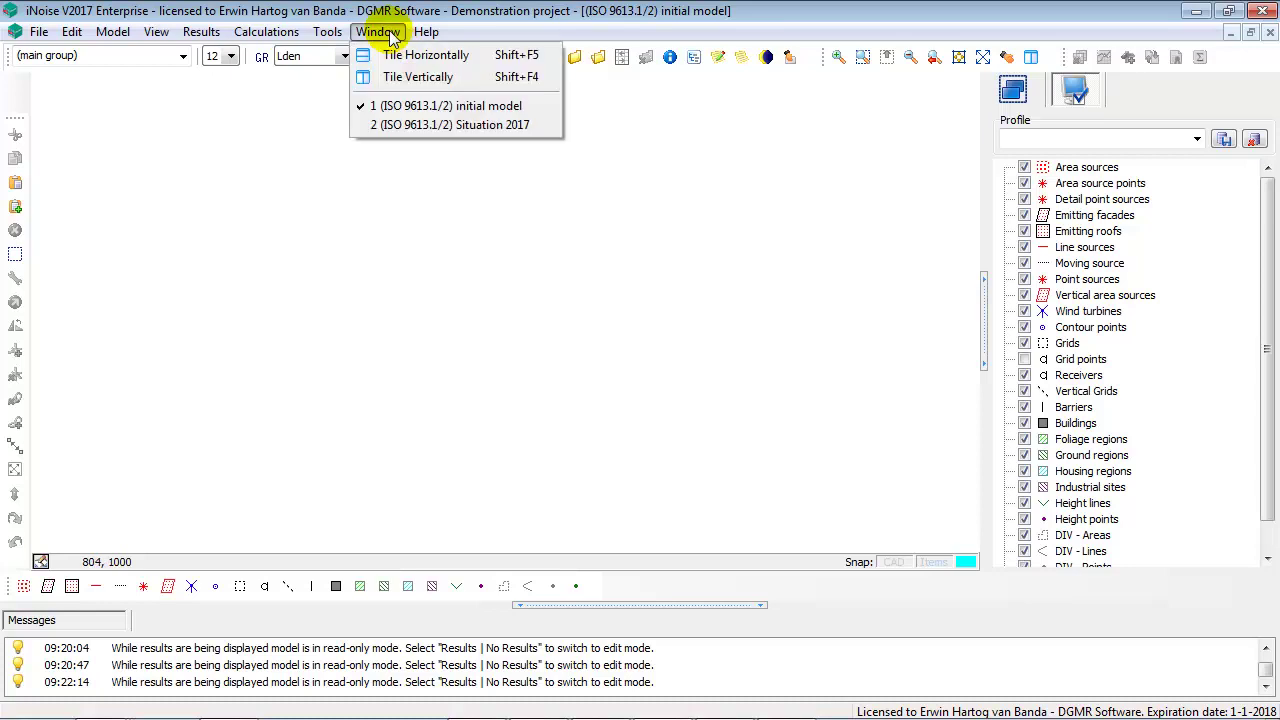
{"action": "left_click", "coordinate": [403, 78]}
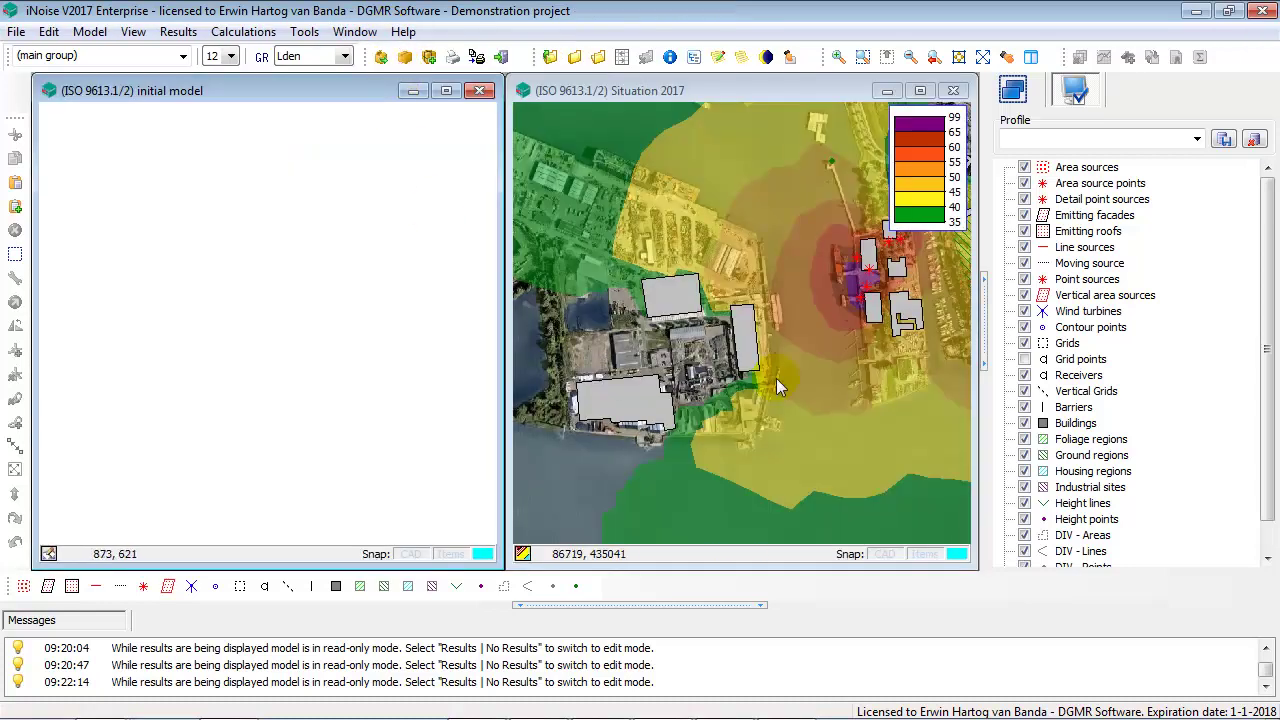
In the Situation 2017 model, window-select the industrial site's buildings and point sources around the loudest contours and copy them
{"action": "left_click_drag", "start_coordinate": [852, 339], "coordinate": [731, 390]}
{"action": "scroll", "coordinate": [784, 401], "scroll_direction": "up", "scroll_amount": 1}
{"action": "left_click_drag", "start_coordinate": [856, 357], "coordinate": [818, 378]}
{"action": "left_click", "coordinate": [629, 187]}
{"action": "left_click_drag", "start_coordinate": [771, 453], "coordinate": [781, 457]}
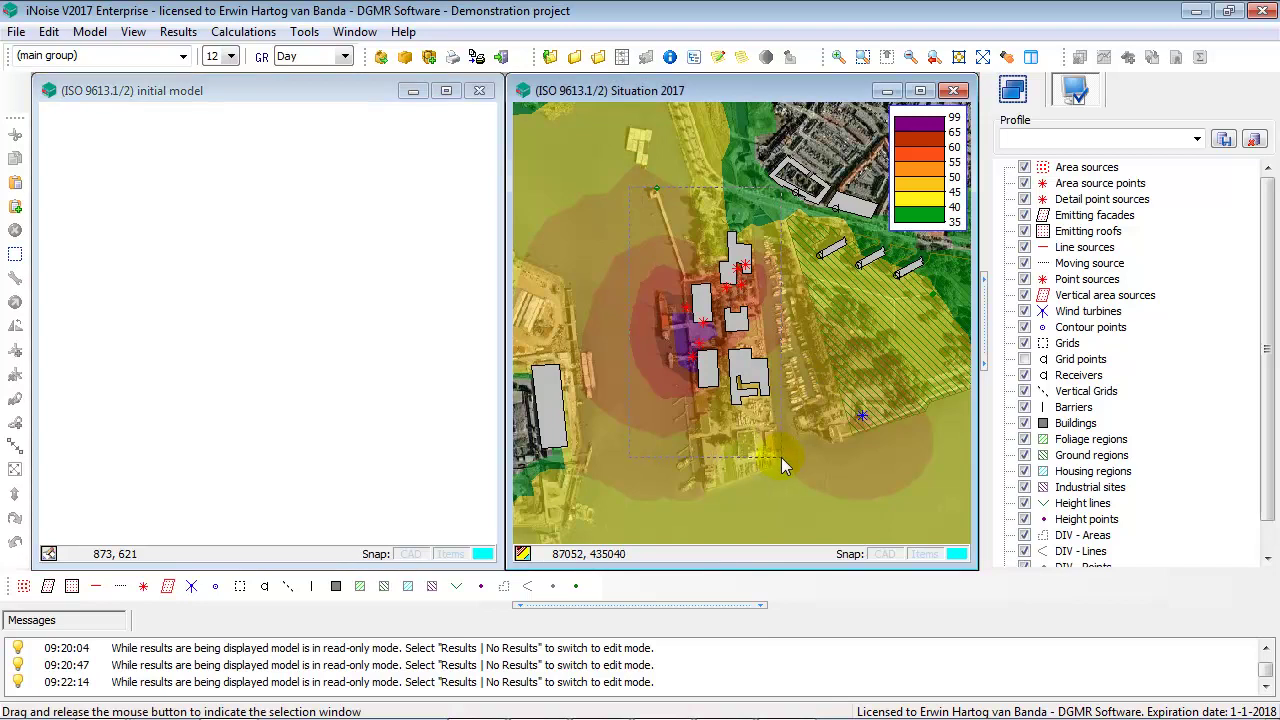
{"action": "right_click", "coordinate": [756, 380]}
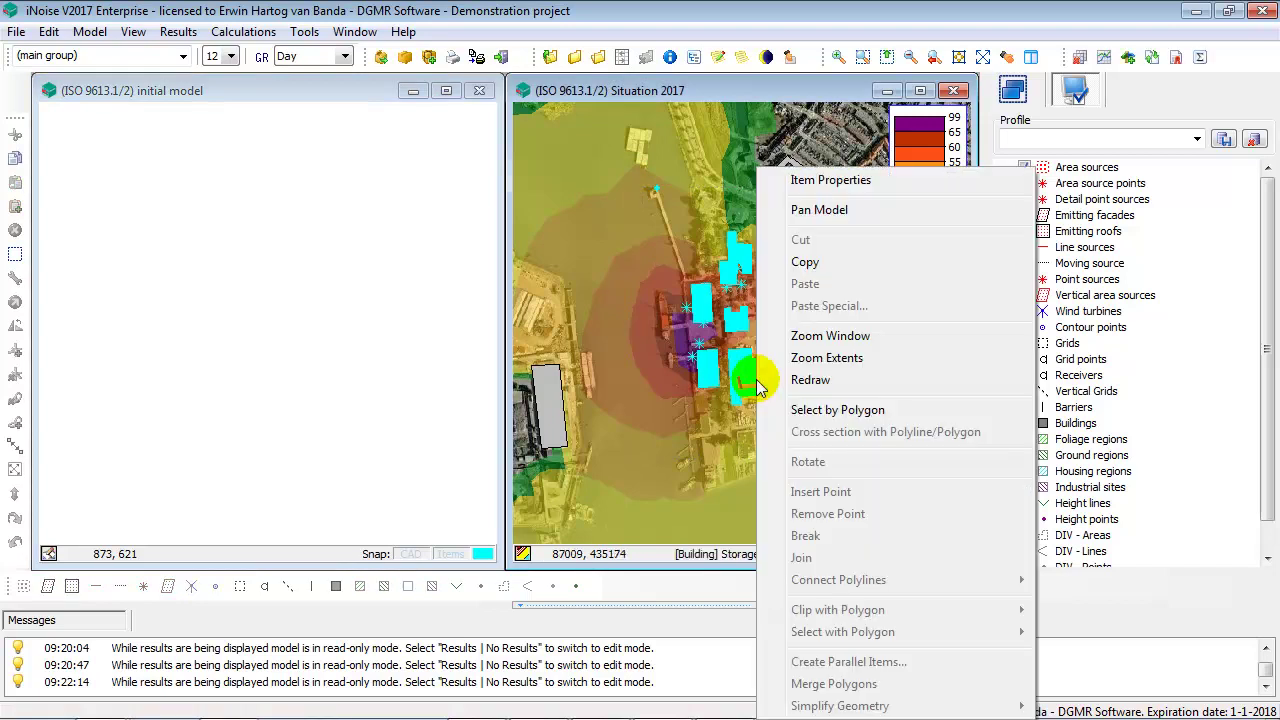
{"action": "left_click", "coordinate": [806, 261]}
Paste the copied buildings and sources into the initial model
{"action": "left_click", "coordinate": [231, 246]}
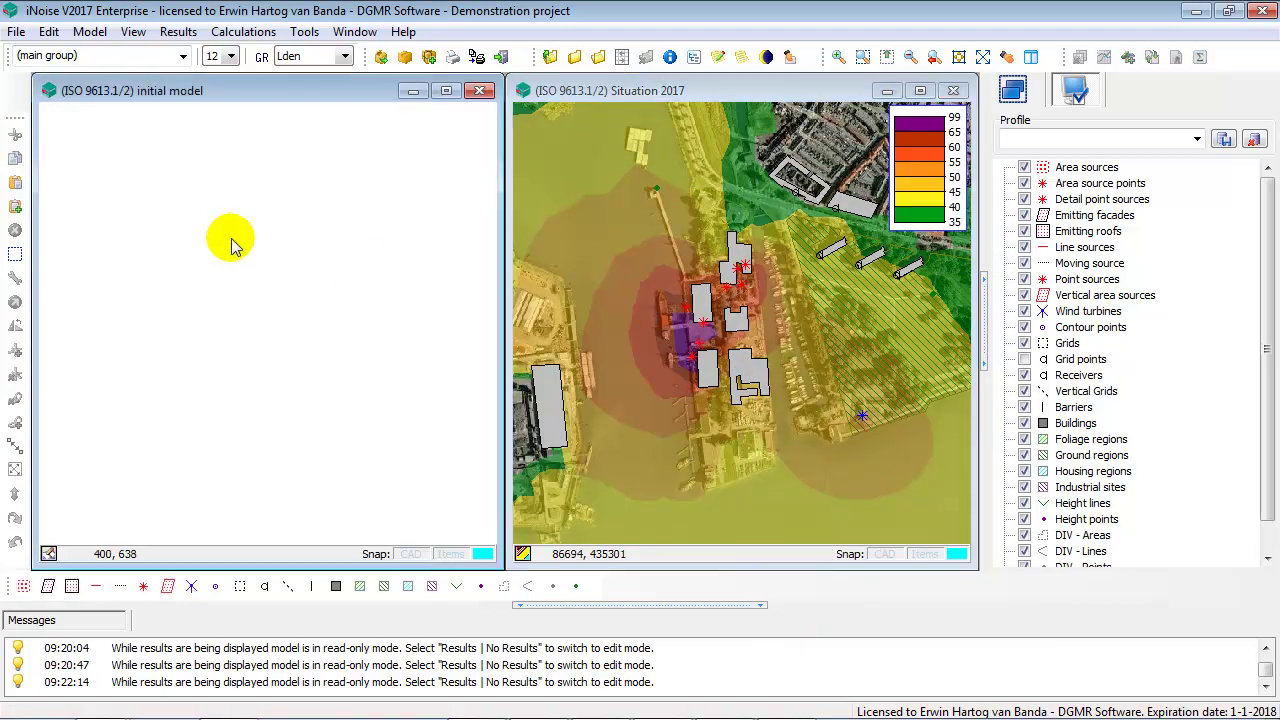
{"action": "right_click", "coordinate": [231, 246]}
{"action": "left_click", "coordinate": [272, 279]}
{"action": "left_click", "coordinate": [368, 348]}
Draw a four-cornered calculation grid enclosing all the pasted items in the initial model
{"action": "scroll", "coordinate": [369, 348], "scroll_direction": "down", "scroll_amount": 3}
{"action": "left_click", "coordinate": [240, 590]}
{"action": "left_click", "coordinate": [179, 175]}
{"action": "left_click", "coordinate": [177, 490]}
{"action": "left_click", "coordinate": [462, 497]}
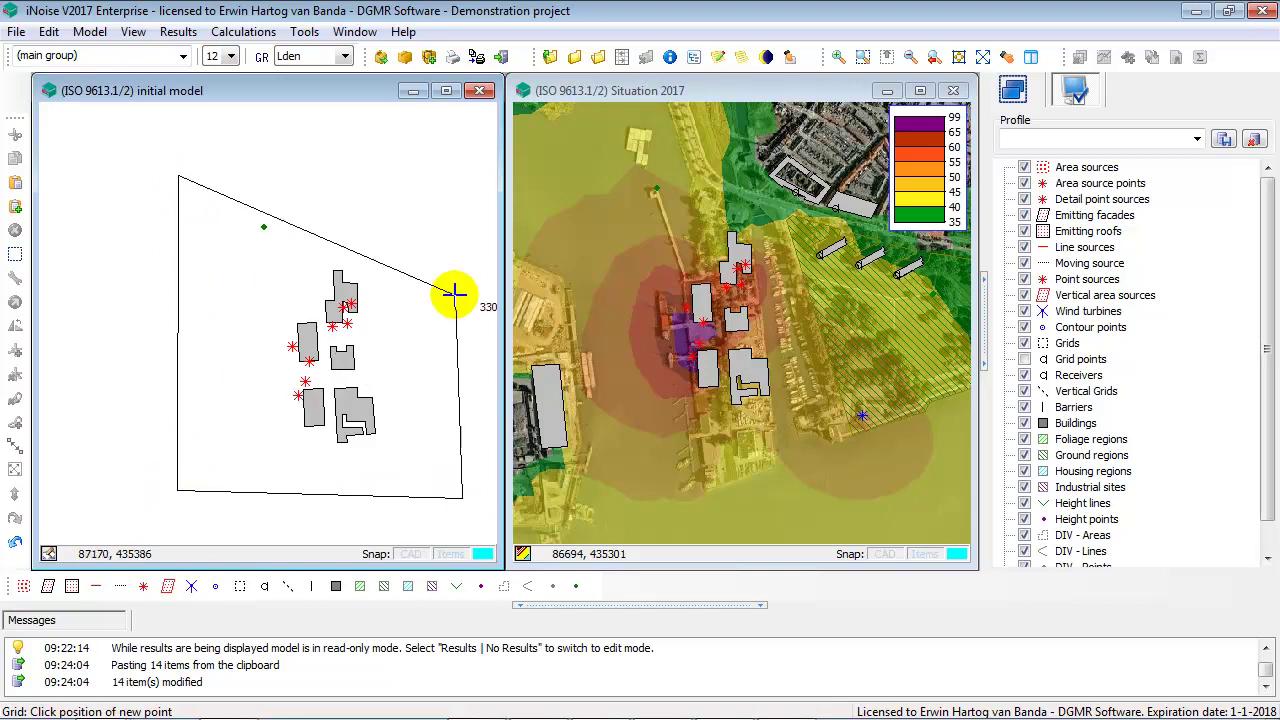
{"action": "double_click", "coordinate": [463, 186]}
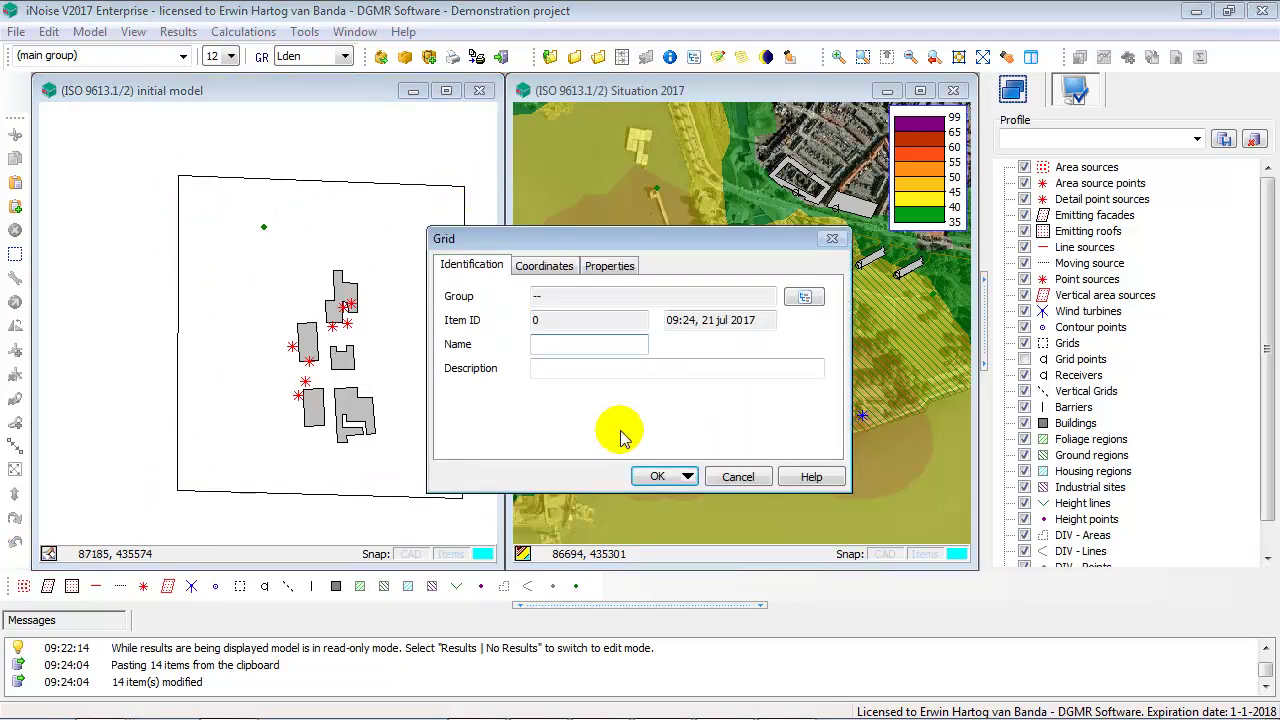
Set the grid's X and Y step to 10 m and turn on the display of grid points
{"action": "left_click", "coordinate": [608, 266]}
{"action": "type", "text": "1"}
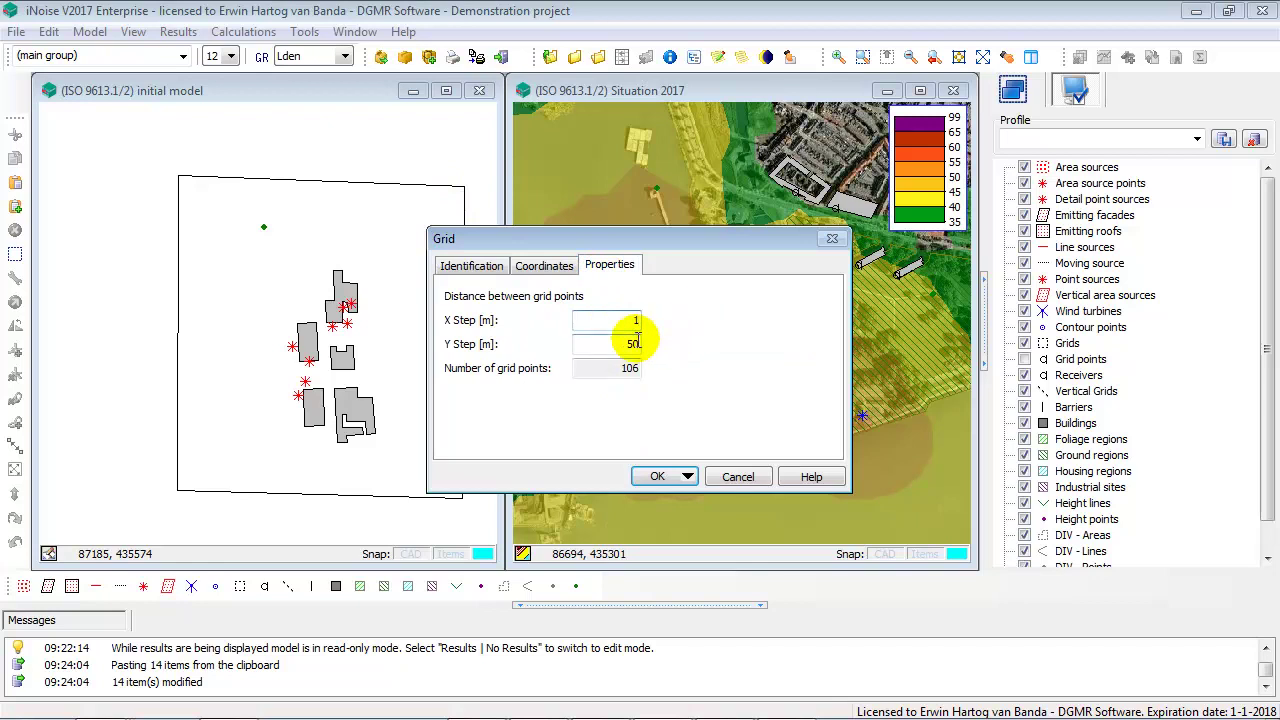
{"action": "type", "text": "010"}
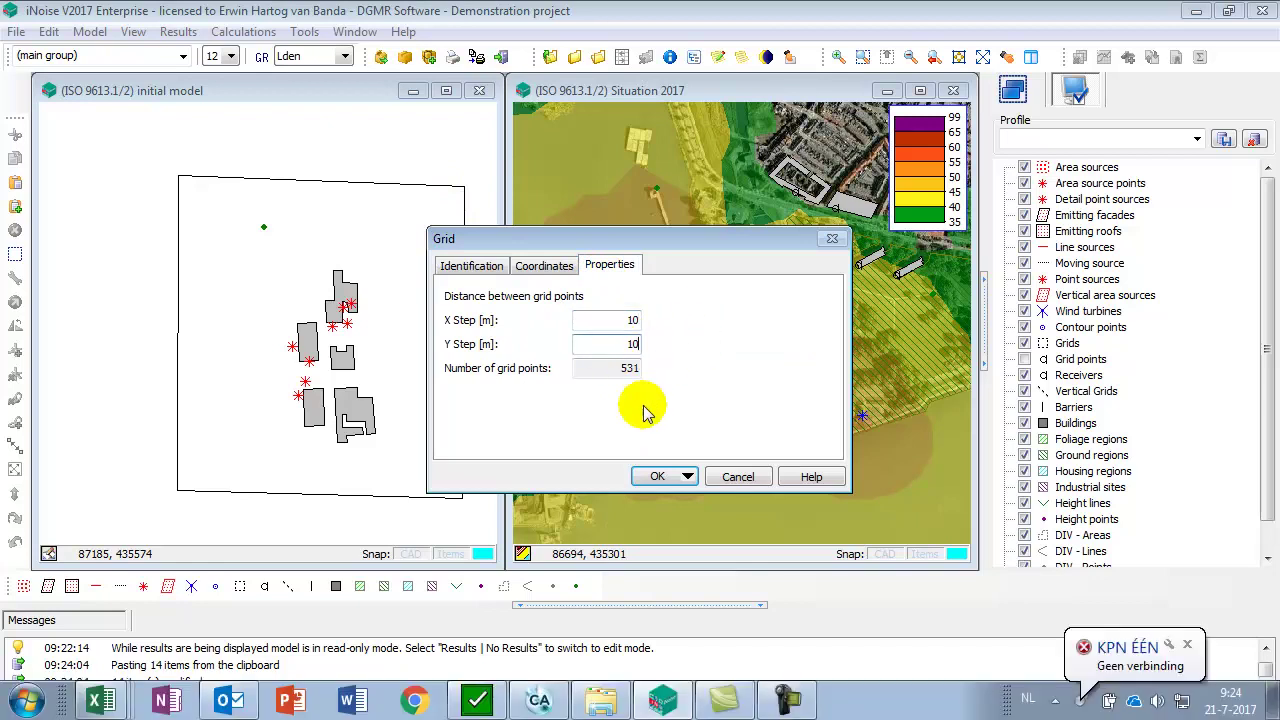
{"action": "left_click", "coordinate": [657, 476]}
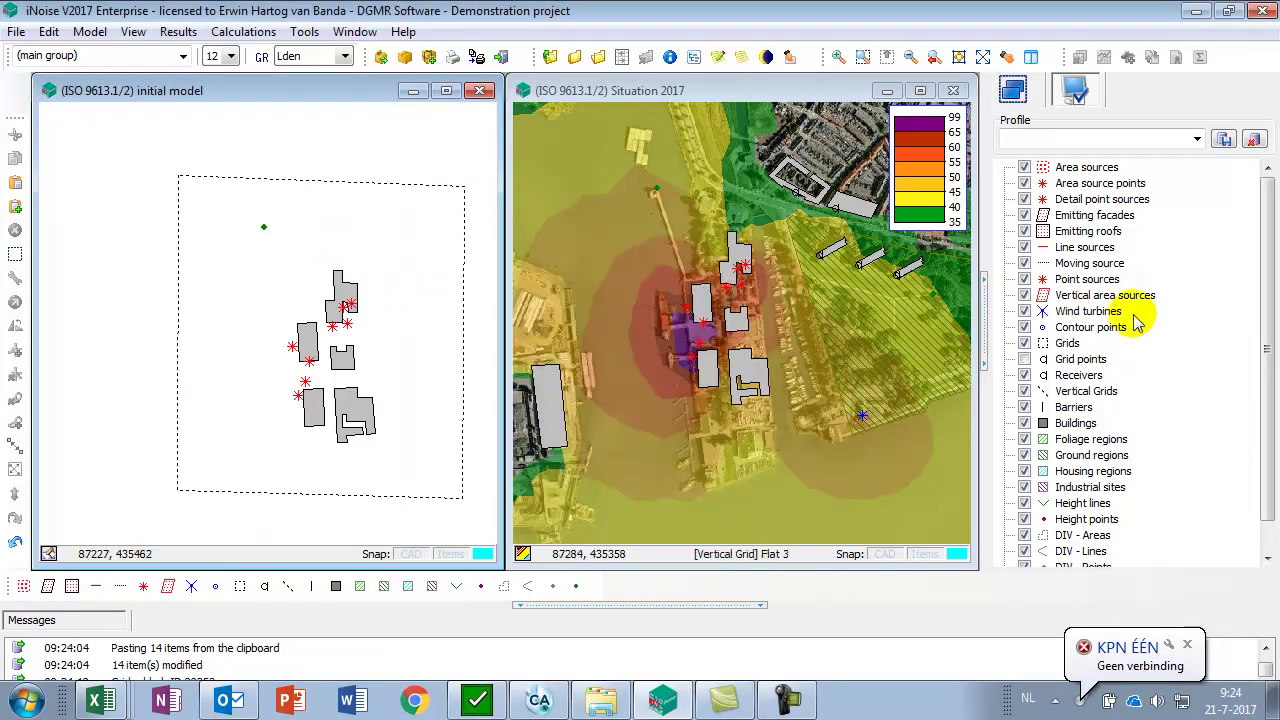
{"action": "left_click", "coordinate": [1024, 359]}
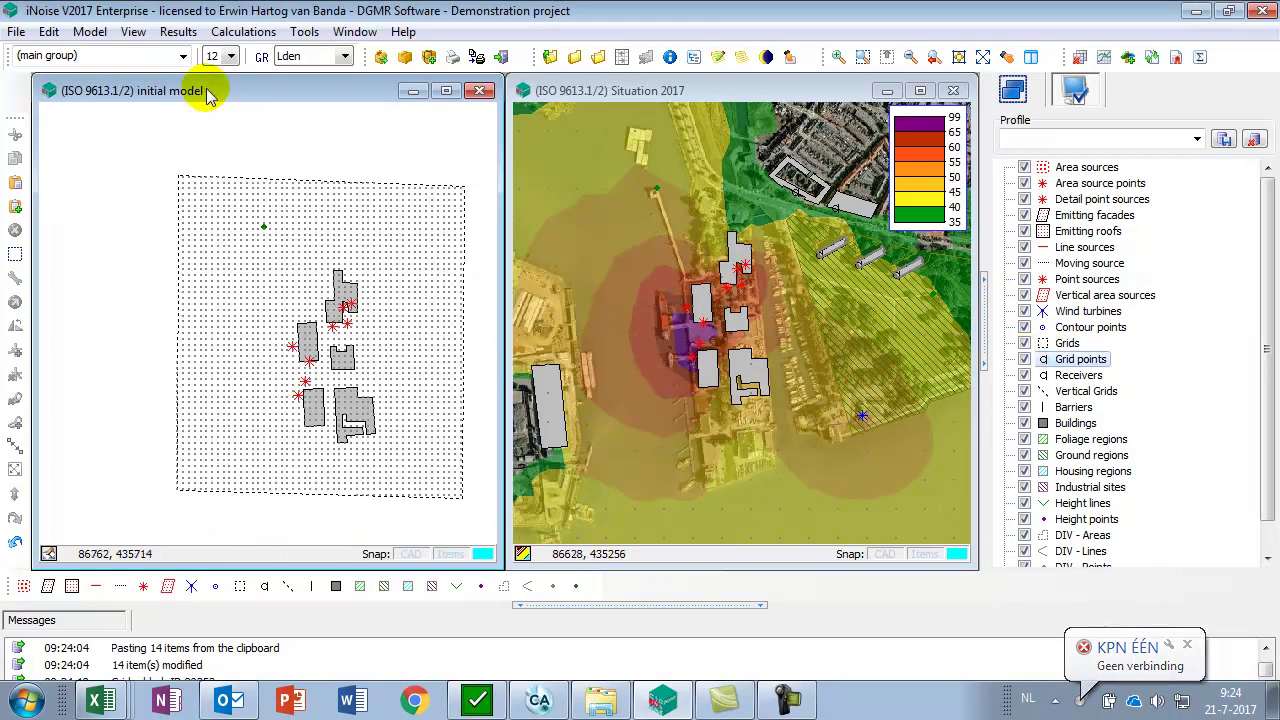
Run the noise calculation for the initial model and close the progress report
{"action": "left_click", "coordinate": [240, 33]}
{"action": "left_click", "coordinate": [266, 108]}
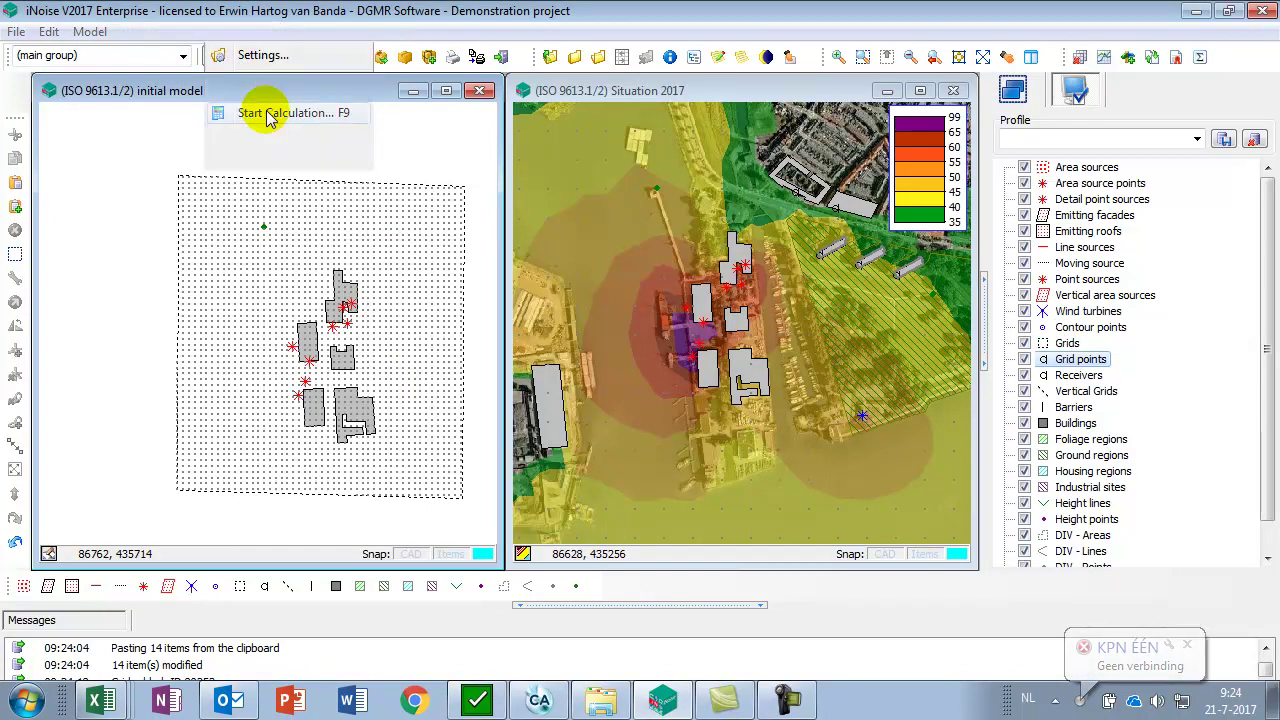
{"action": "left_click", "coordinate": [645, 462]}
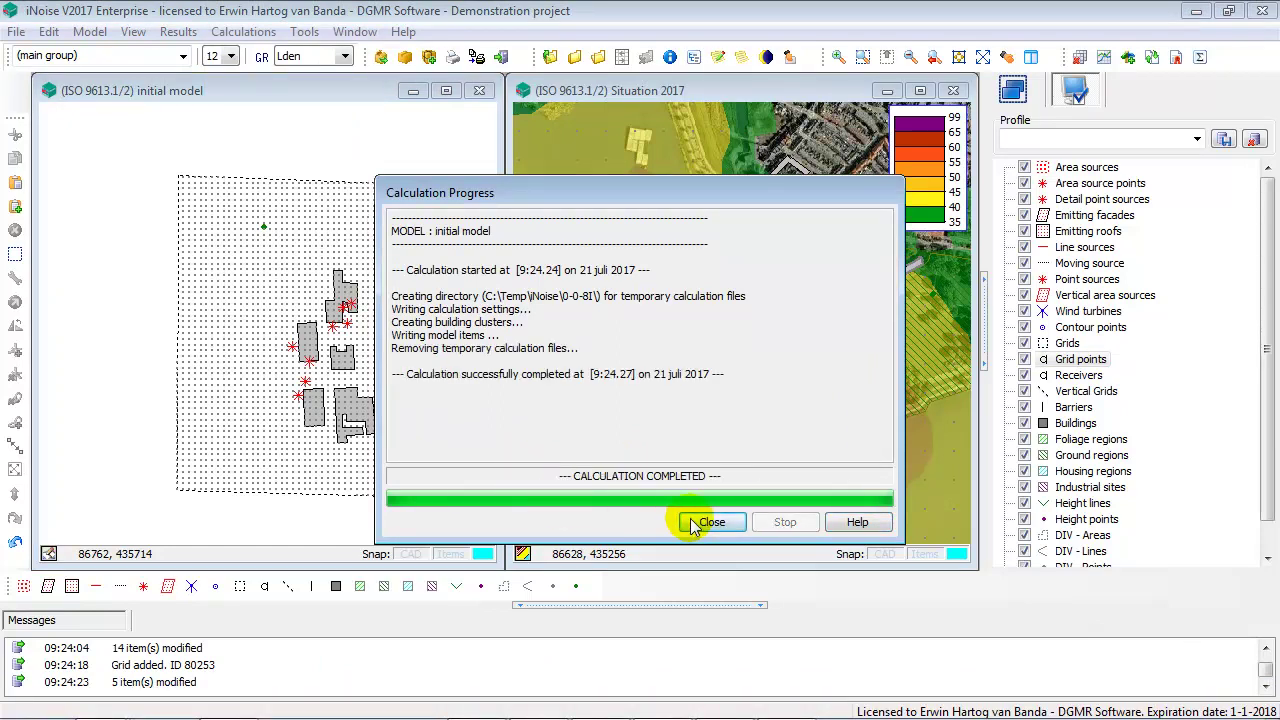
{"action": "left_click", "coordinate": [712, 521]}
Display the calculated Lden noise contours of the initial model with the offered contour definition
{"action": "left_click", "coordinate": [184, 37]}
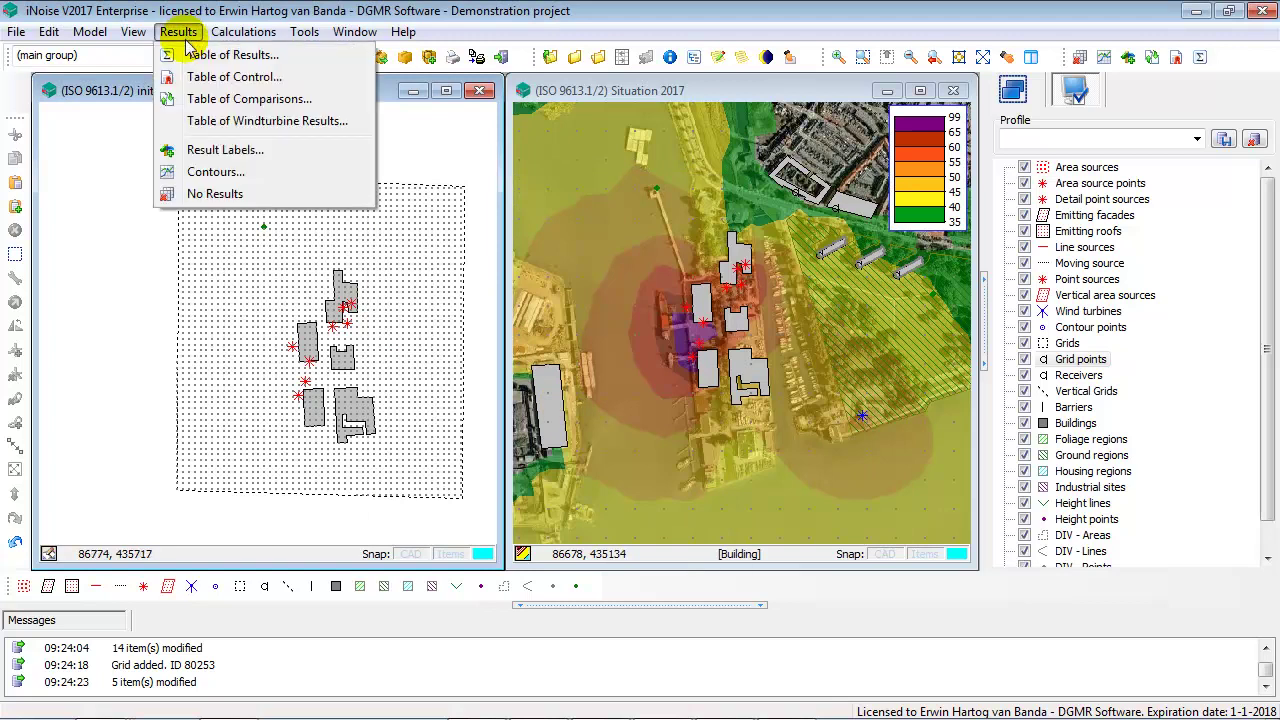
{"action": "left_click", "coordinate": [214, 171]}
{"action": "left_click", "coordinate": [772, 539]}
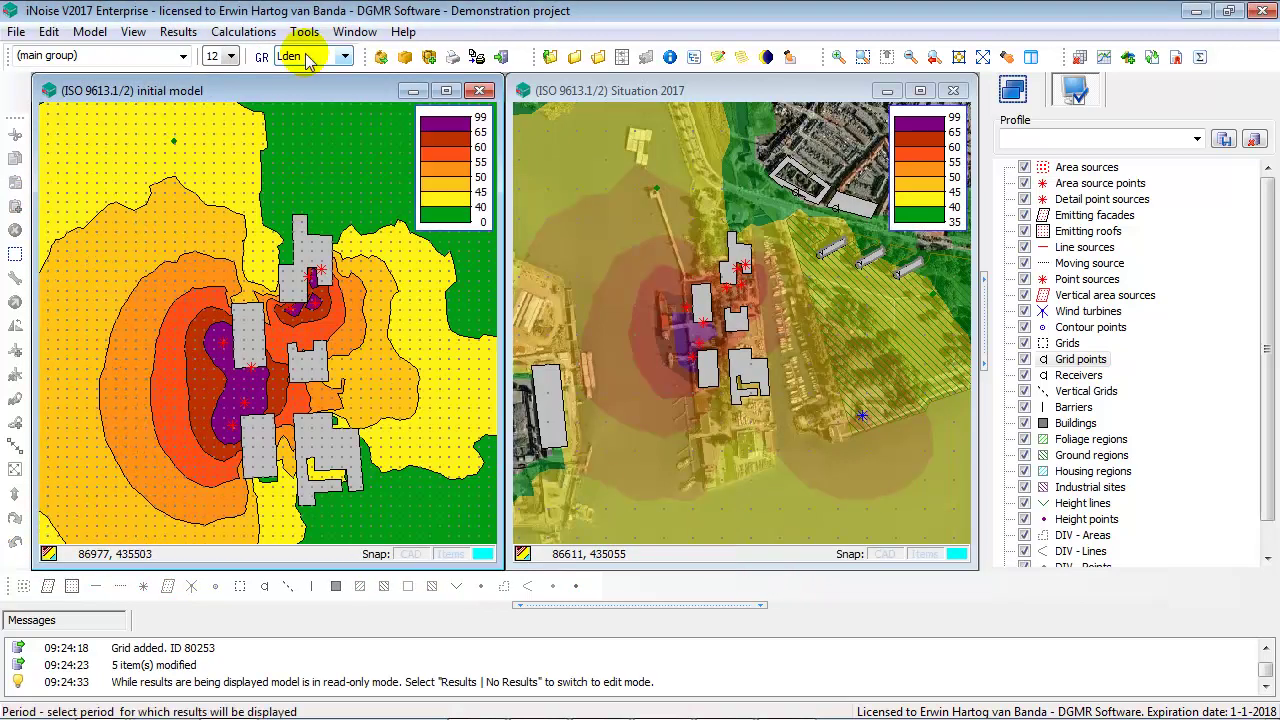
Add value labels to the contour display of the initial model and inspect the grid point levels up close around the buildings
{"action": "left_click", "coordinate": [178, 31]}
{"action": "left_click", "coordinate": [212, 171]}
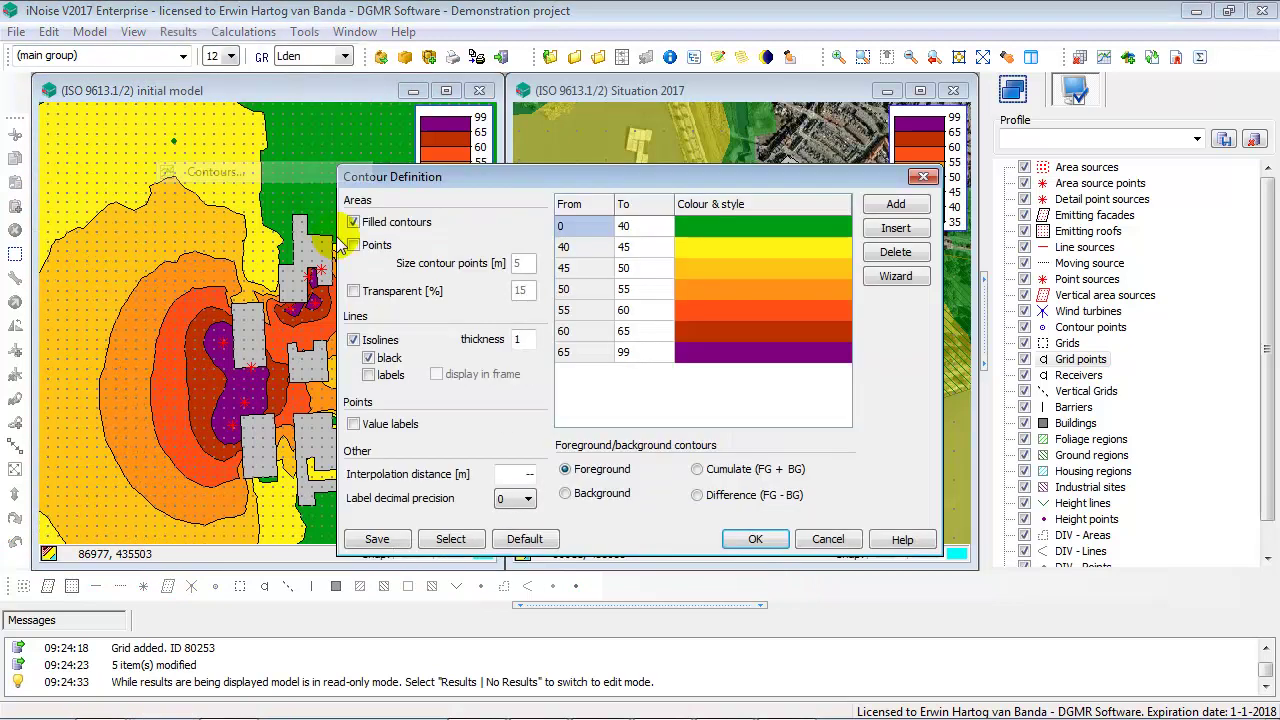
{"action": "left_click", "coordinate": [355, 424]}
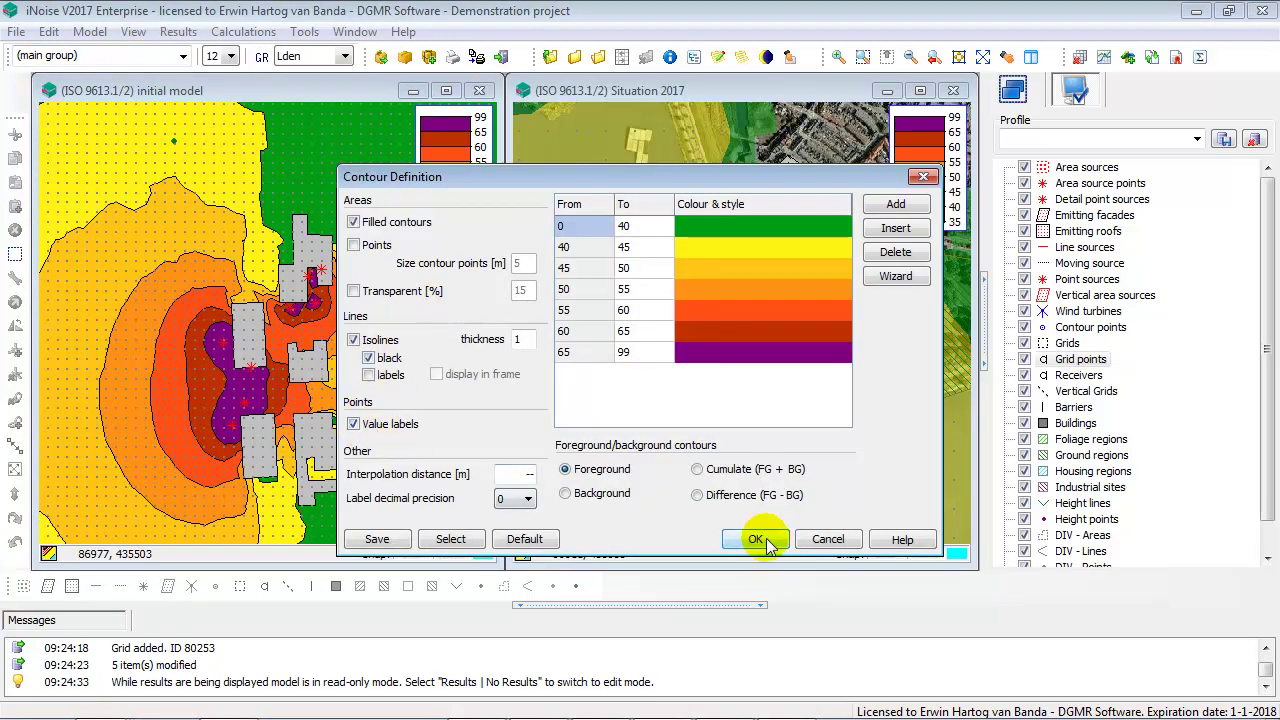
{"action": "left_click", "coordinate": [756, 539]}
{"action": "scroll", "coordinate": [240, 172], "scroll_direction": "up", "scroll_amount": 5}
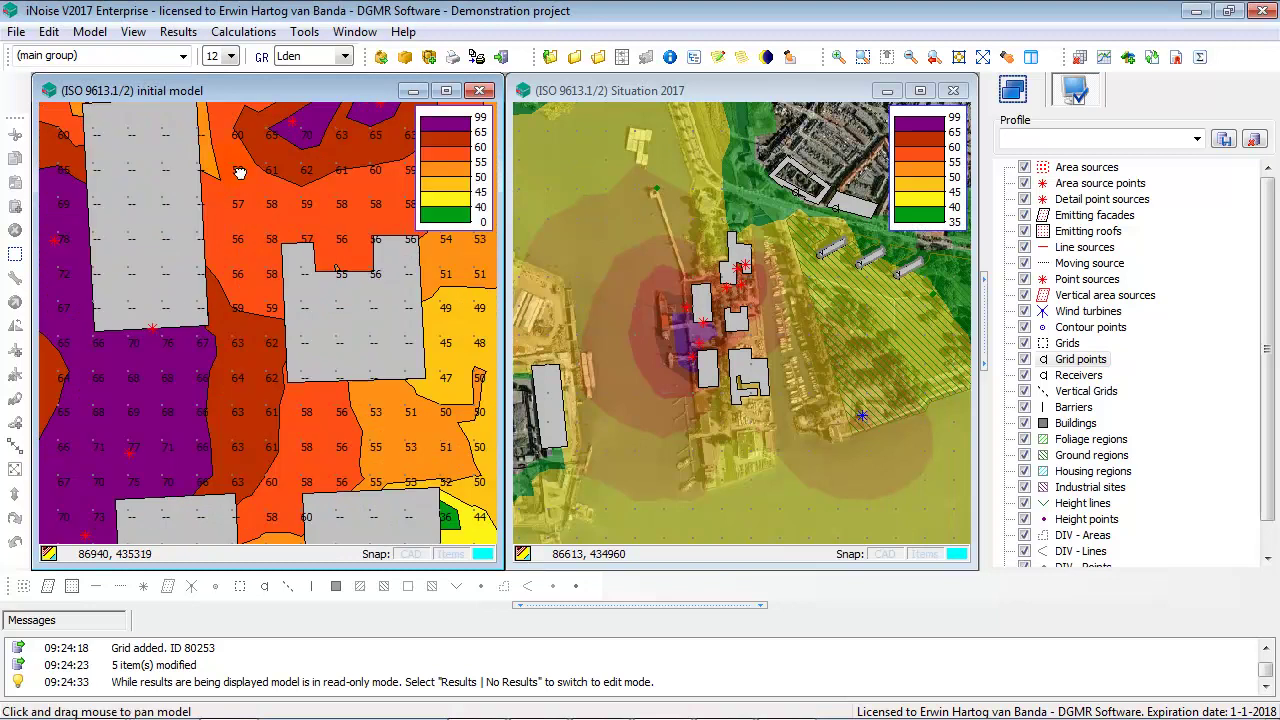
{"action": "scroll", "coordinate": [240, 172], "scroll_direction": "up", "scroll_amount": 5}
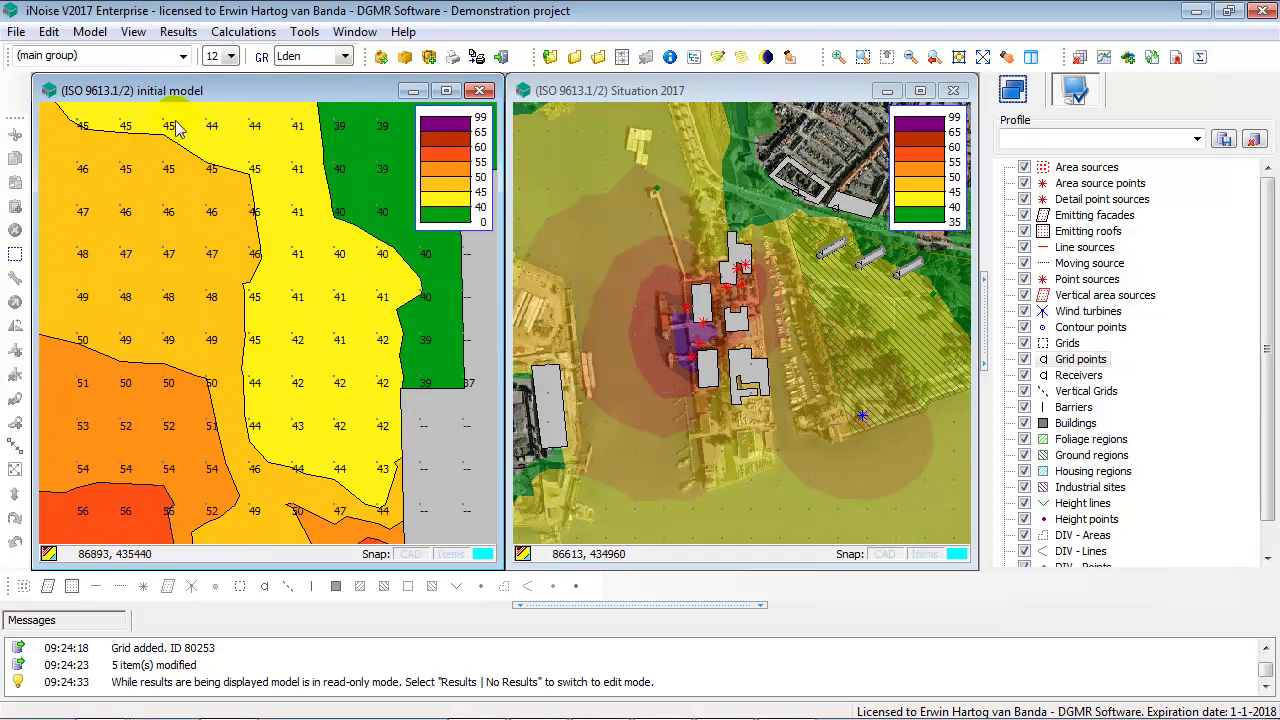
Create a new model described as "terrain model" under Situation 2017 with the ISO 9613.1/2 calculation method and open it
{"action": "left_click", "coordinate": [553, 62]}
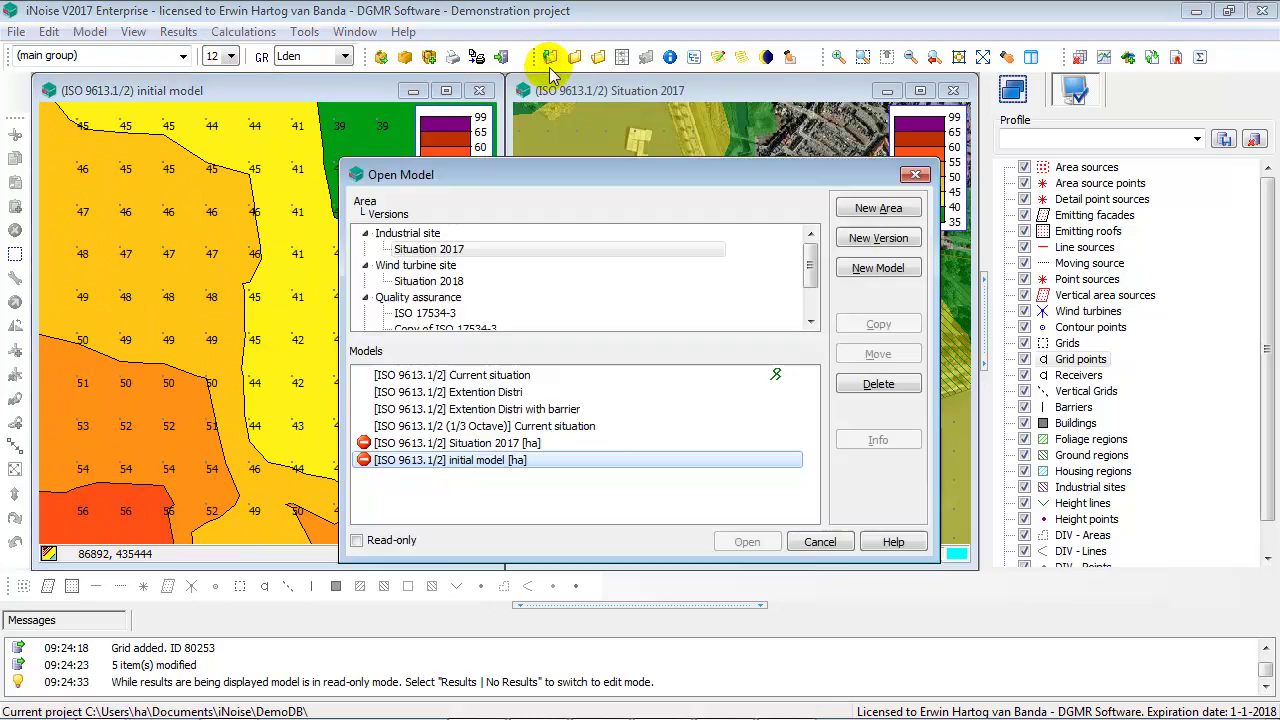
{"action": "left_click", "coordinate": [896, 268]}
{"action": "left_click_drag", "start_coordinate": [583, 228], "coordinate": [526, 228]}
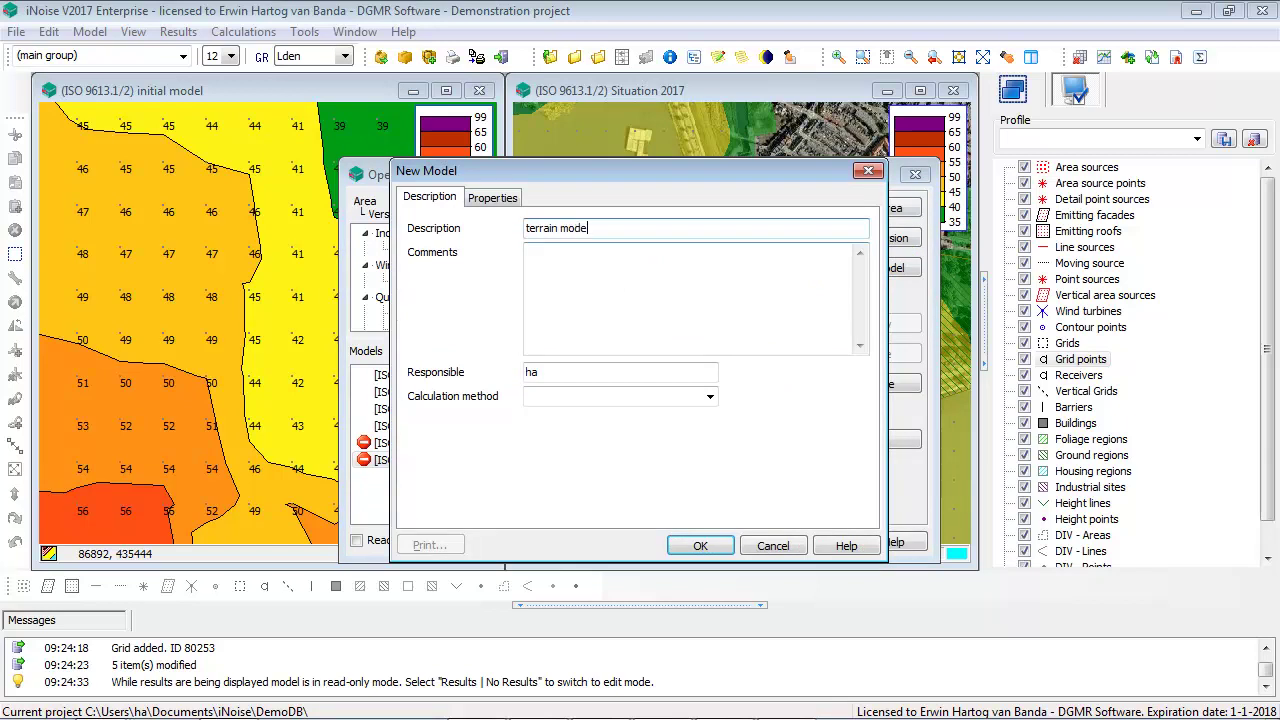
{"action": "left_click", "coordinate": [709, 396]}
{"action": "left_click", "coordinate": [575, 411]}
{"action": "left_click", "coordinate": [700, 545]}
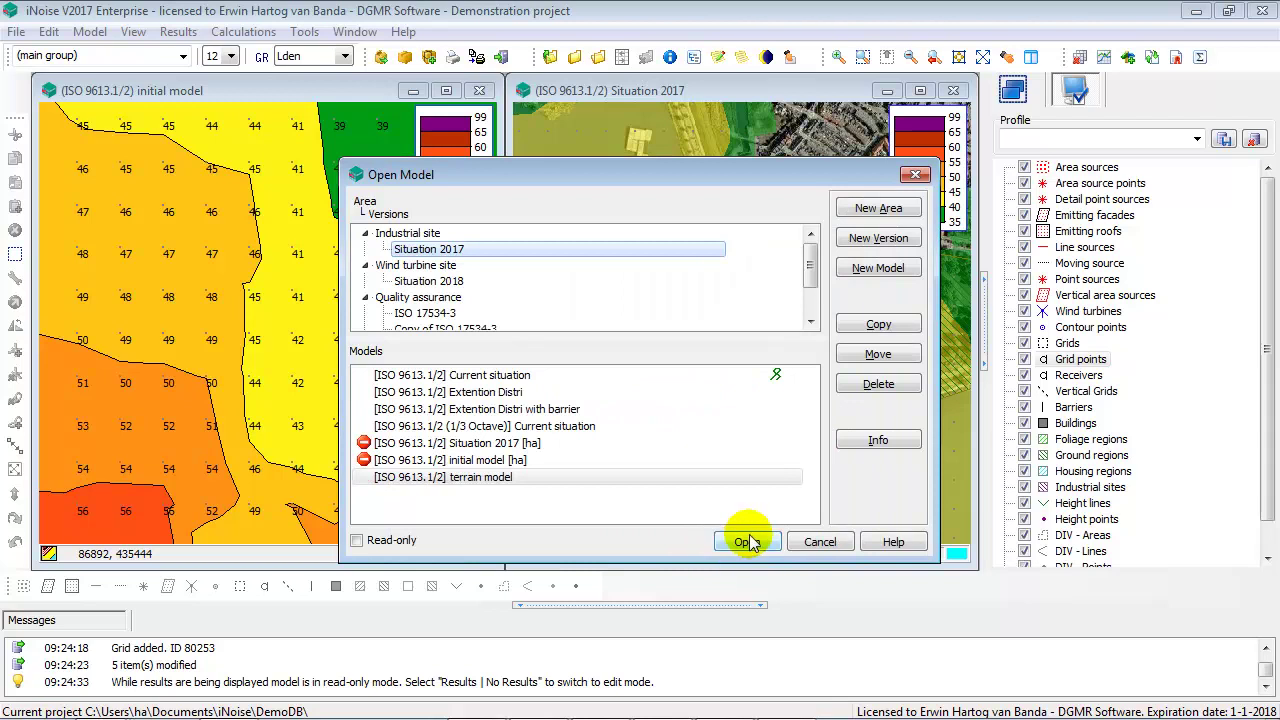
{"action": "left_click", "coordinate": [748, 542]}
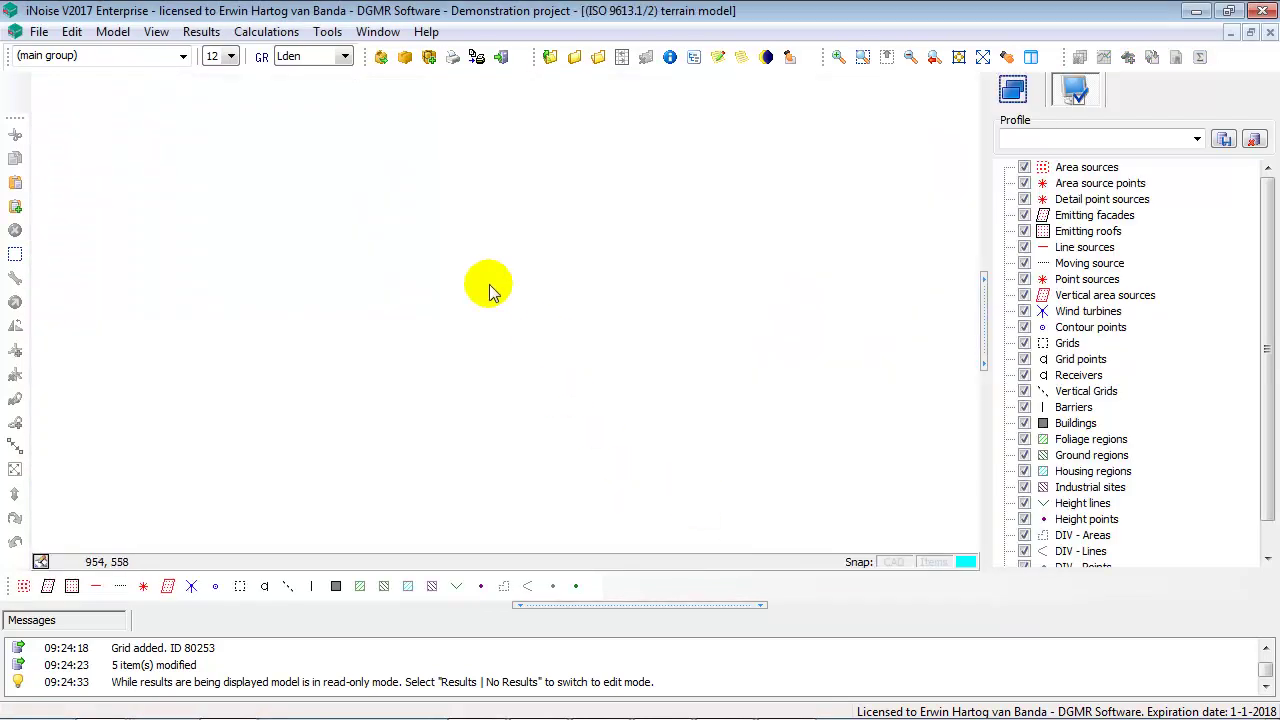
Start a shape file import and load hoogtelijnen.shp from the D:\Data\SHP\shape trento folder
{"action": "left_click", "coordinate": [38, 31]}
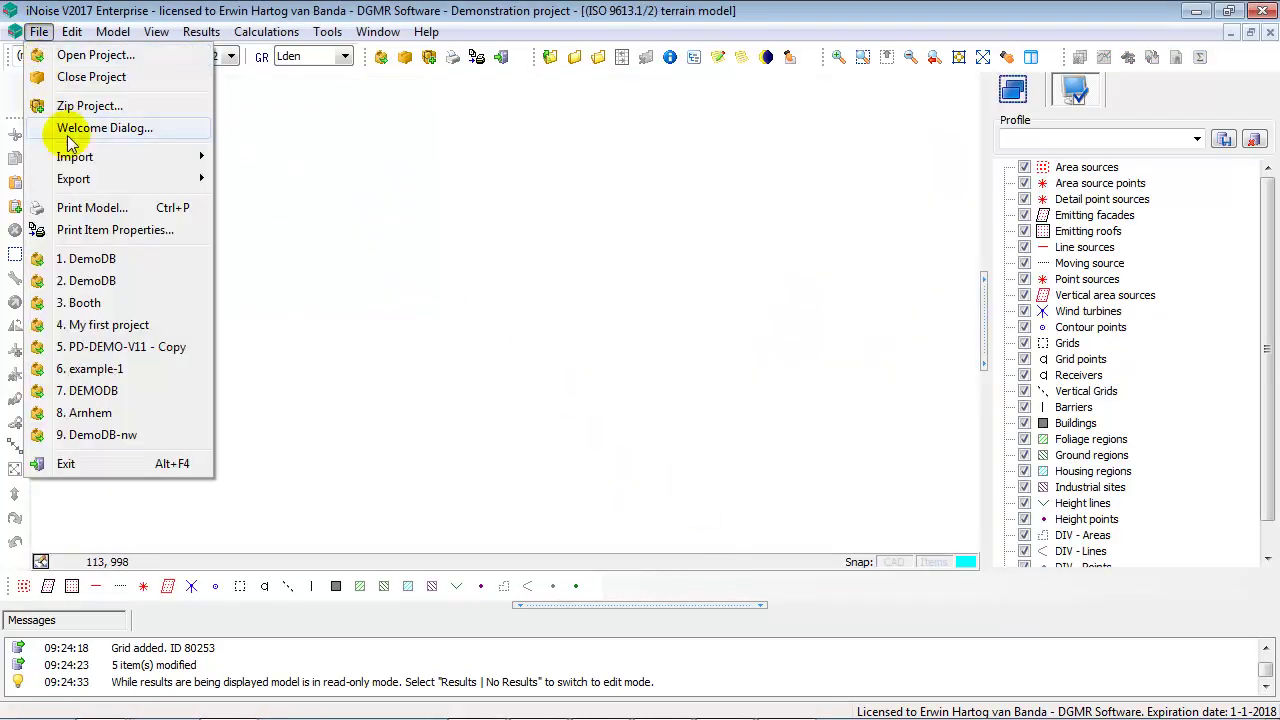
{"action": "mouse_move", "coordinate": [80, 158]}
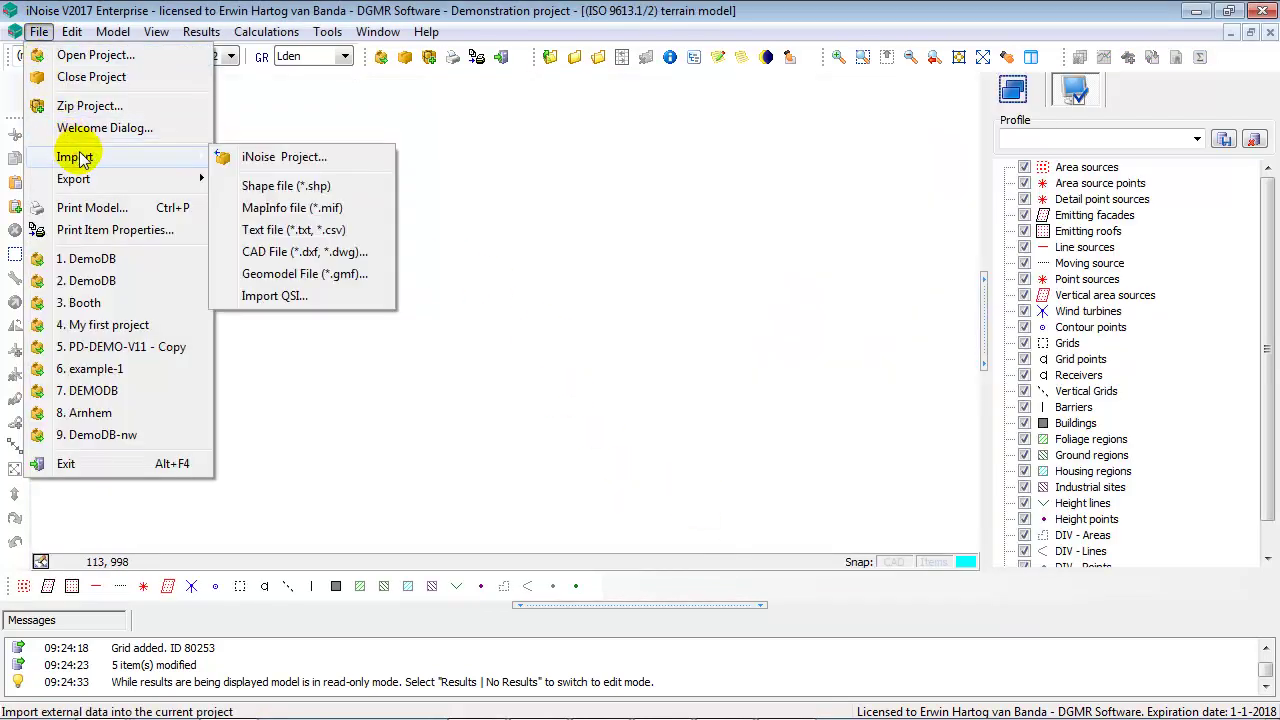
{"action": "left_click", "coordinate": [272, 190]}
{"action": "left_click_drag", "start_coordinate": [688, 325], "coordinate": [686, 251]}
{"action": "left_click", "coordinate": [568, 412]}
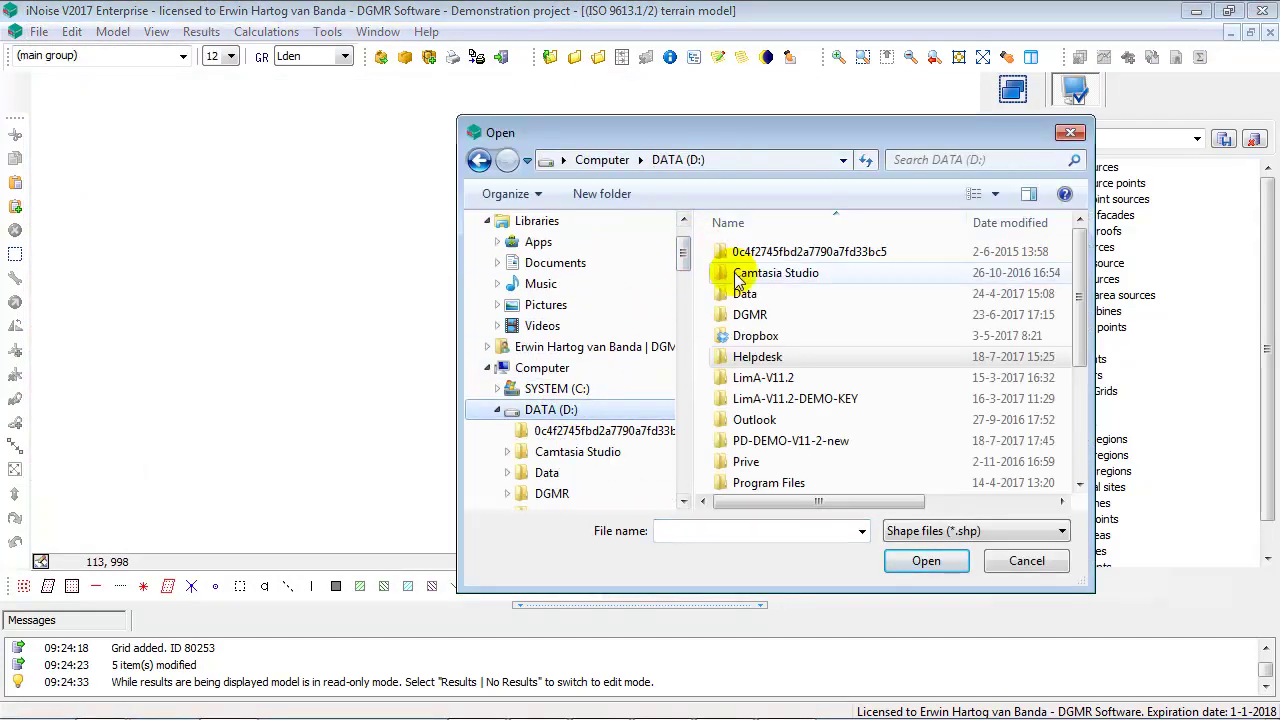
{"action": "double_click", "coordinate": [740, 293]}
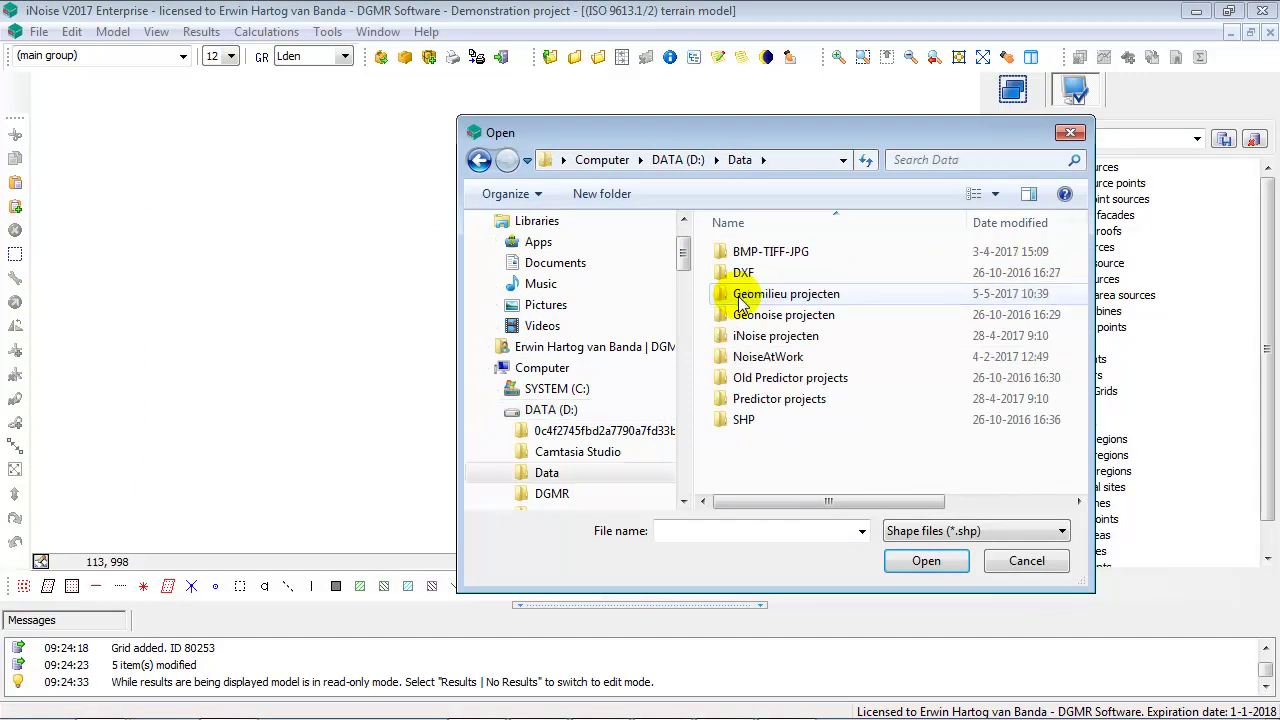
{"action": "double_click", "coordinate": [744, 421]}
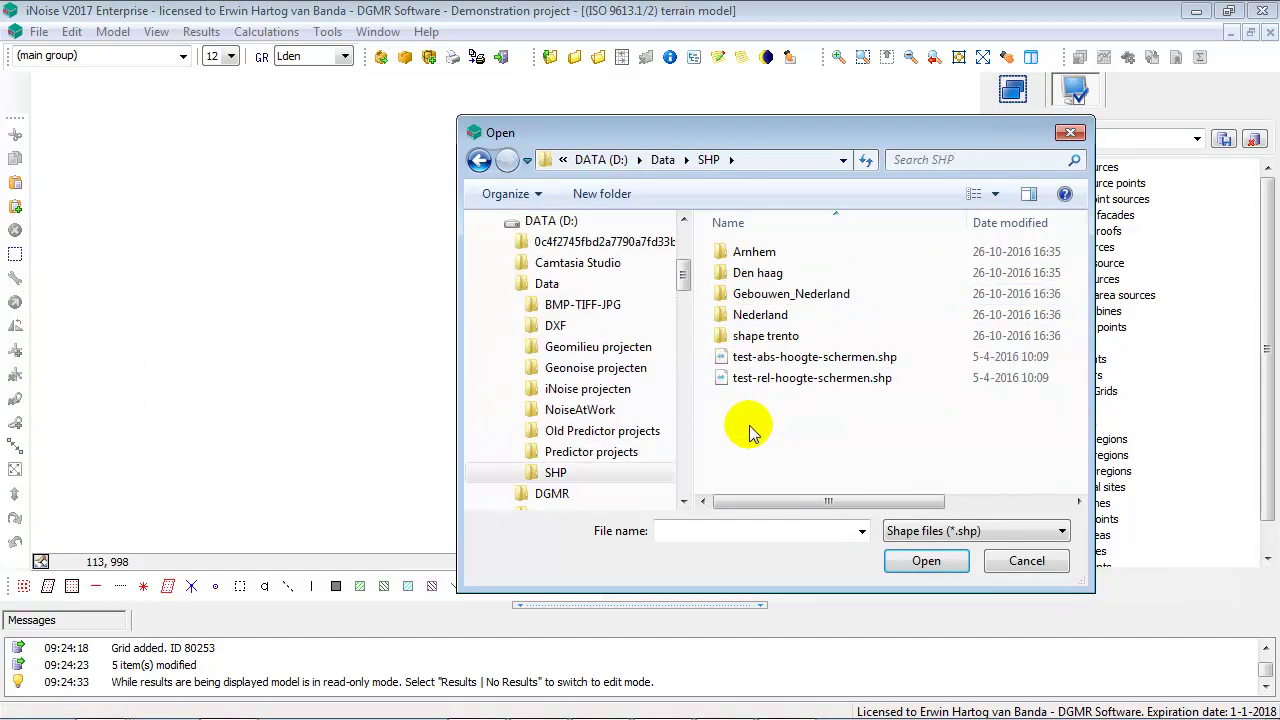
{"action": "double_click", "coordinate": [752, 336]}
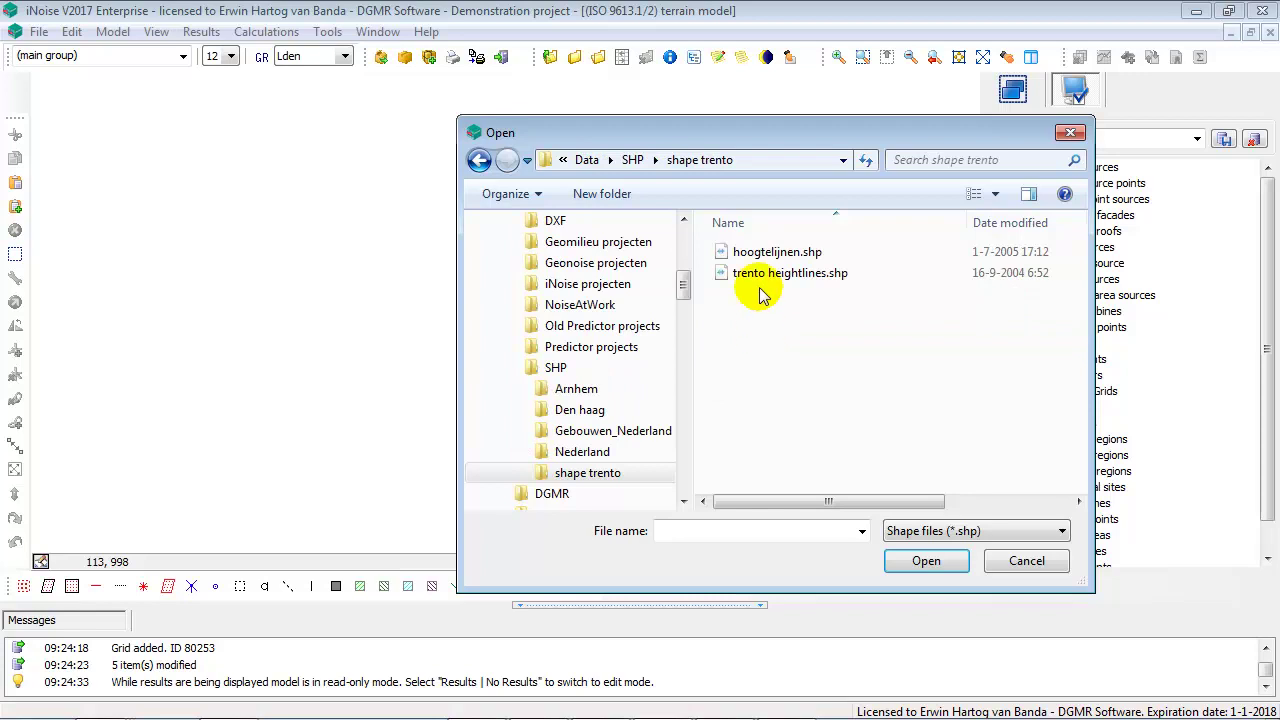
{"action": "left_click", "coordinate": [760, 254]}
{"action": "left_click", "coordinate": [932, 565]}
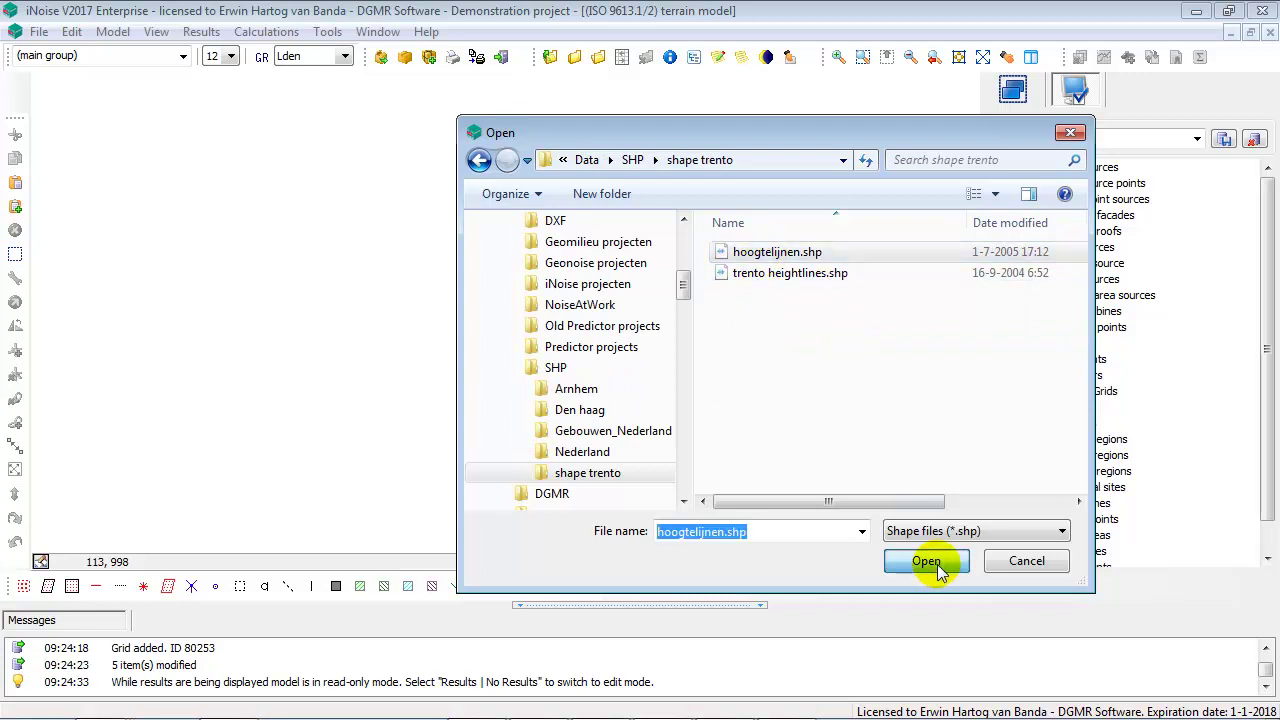
Import the shape file as height lines, keeping the IDENT, DESCR and ISOH field links
{"action": "left_click", "coordinate": [580, 200]}
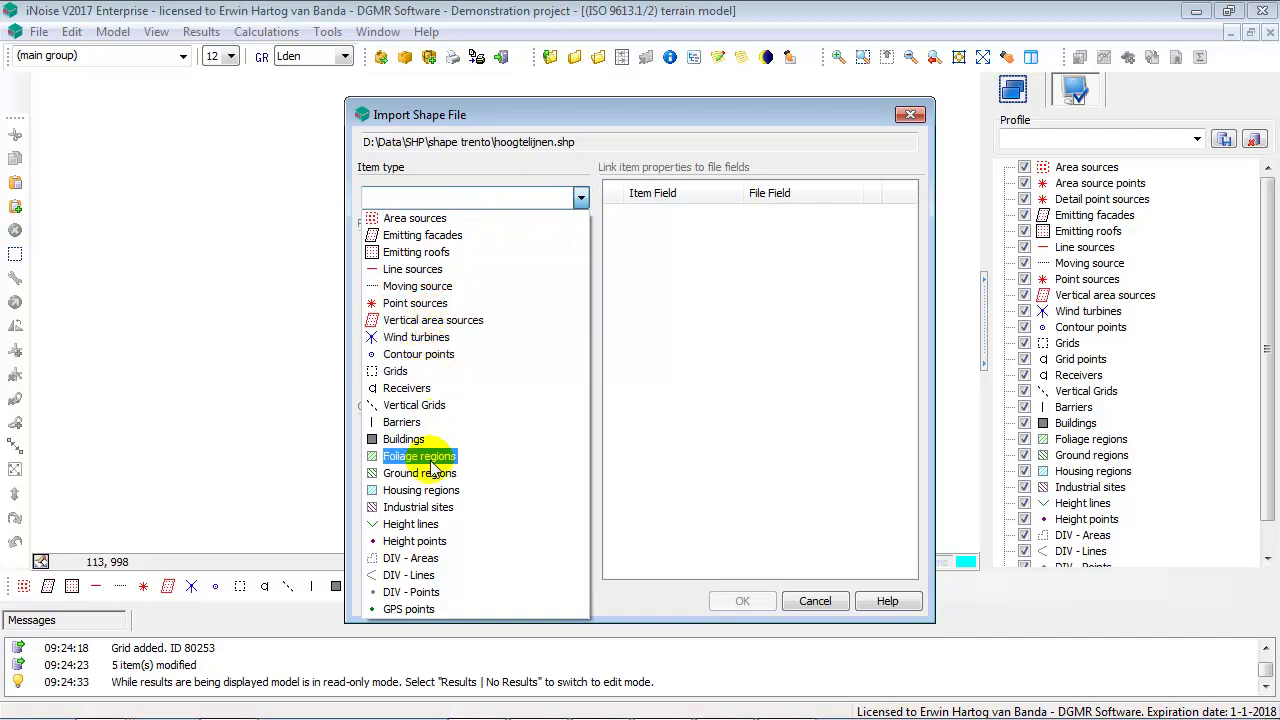
{"action": "left_click", "coordinate": [448, 527]}
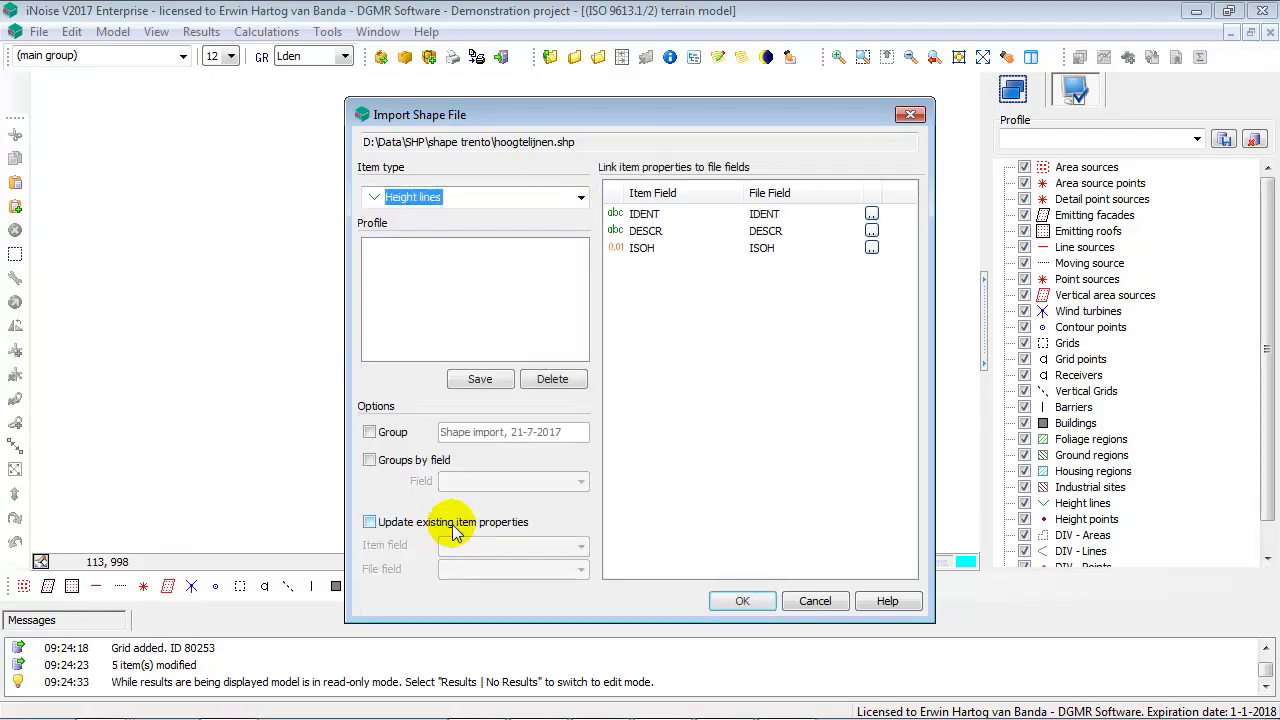
{"action": "left_click", "coordinate": [750, 609]}
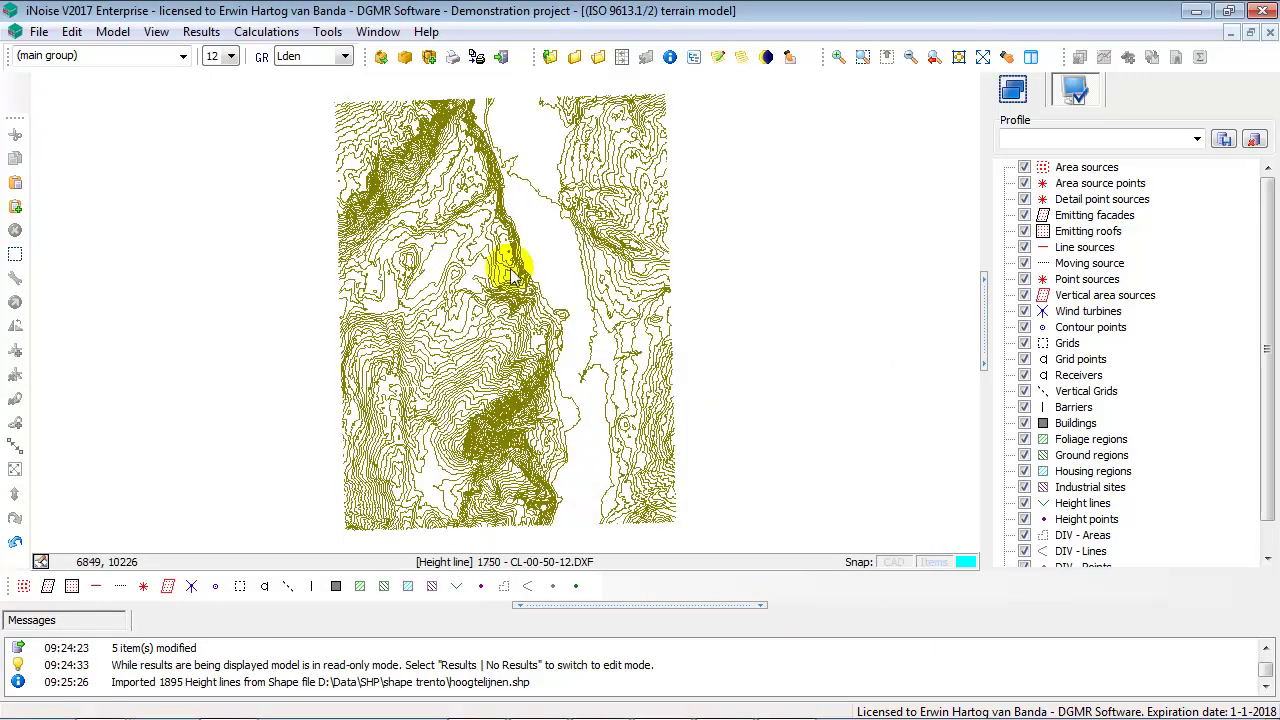
Check the coordinates in the properties of a height line near the middle of the terrain, and close them without changes
{"action": "double_click", "coordinate": [500, 320]}
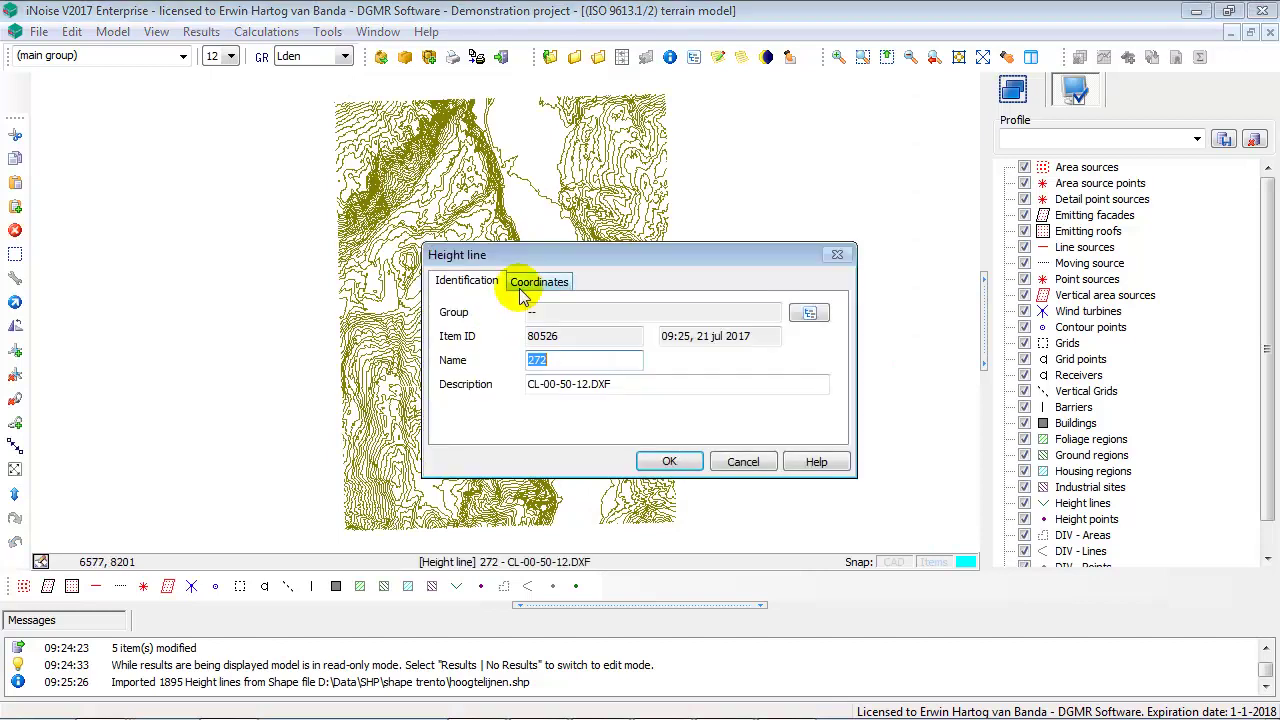
{"action": "left_click", "coordinate": [537, 280]}
{"action": "left_click", "coordinate": [750, 462]}
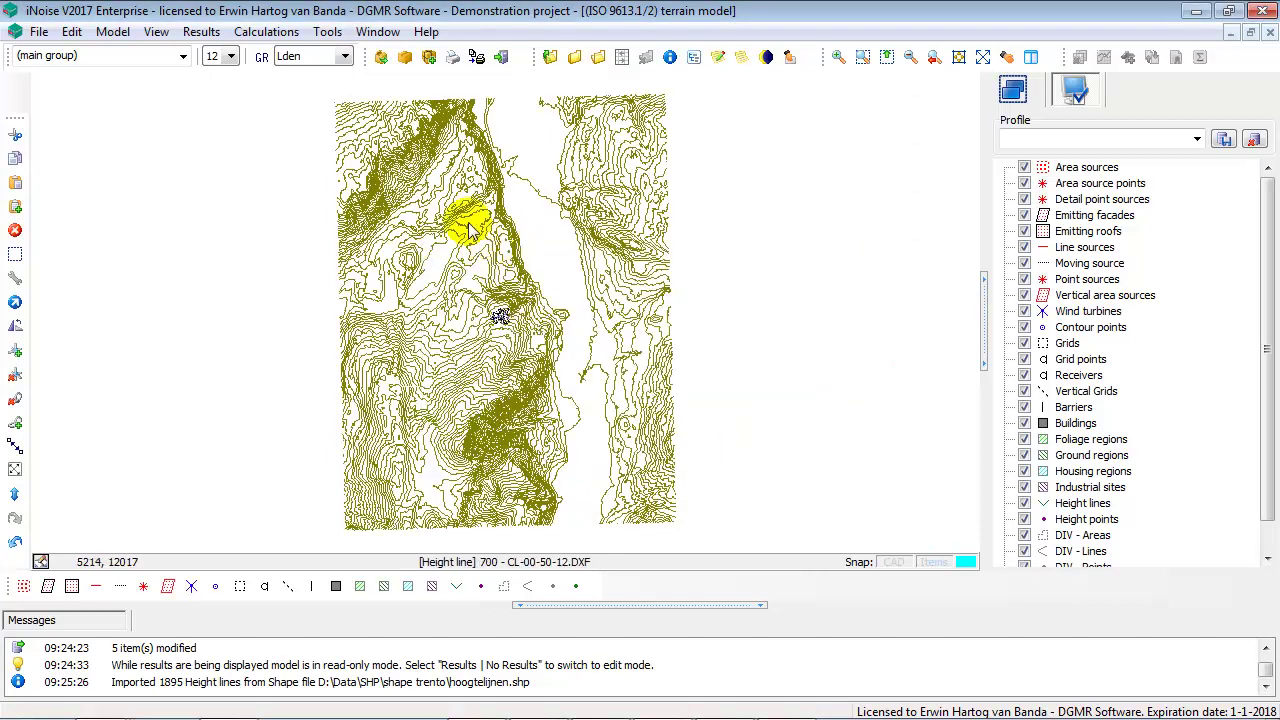
Check the terrain levels of a height line in the upper middle of the terrain, and close its properties without changes
{"action": "double_click", "coordinate": [468, 226]}
{"action": "left_click", "coordinate": [540, 282]}
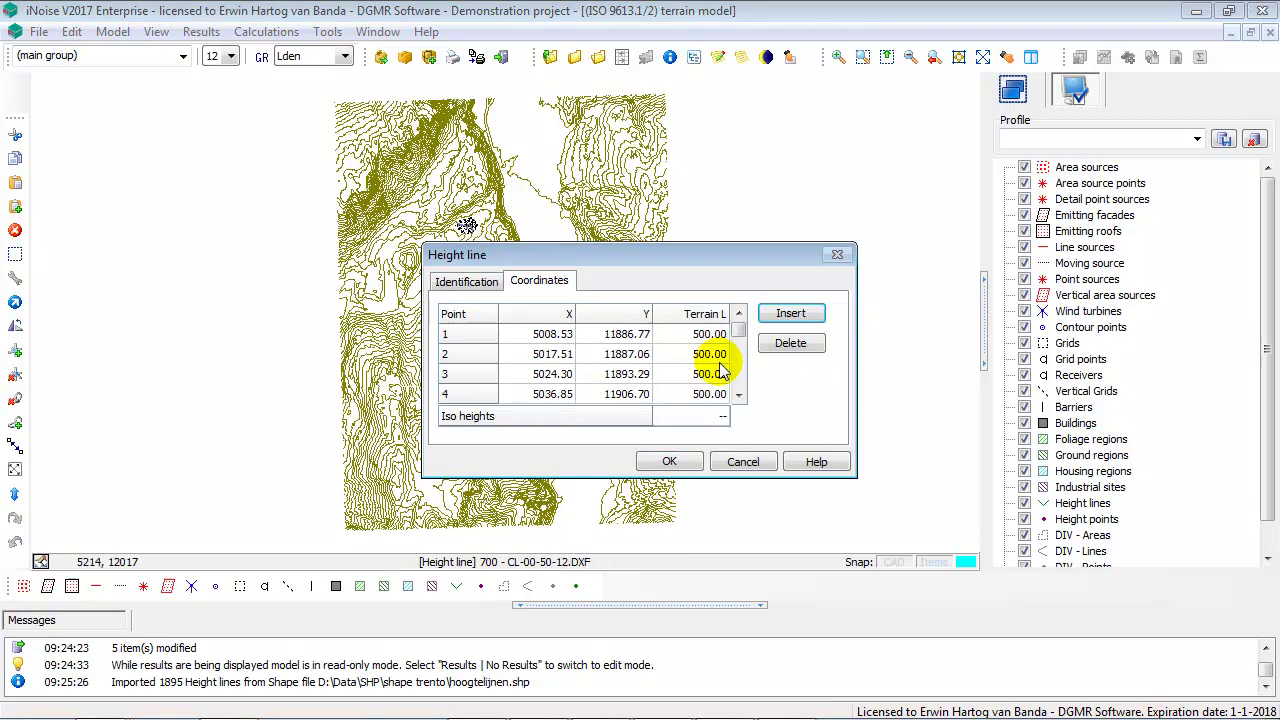
{"action": "left_click", "coordinate": [743, 462]}
Examine the imported terrain up close from different angles in the 3D view, and close the view
{"action": "left_click", "coordinate": [158, 33]}
{"action": "left_click", "coordinate": [185, 99]}
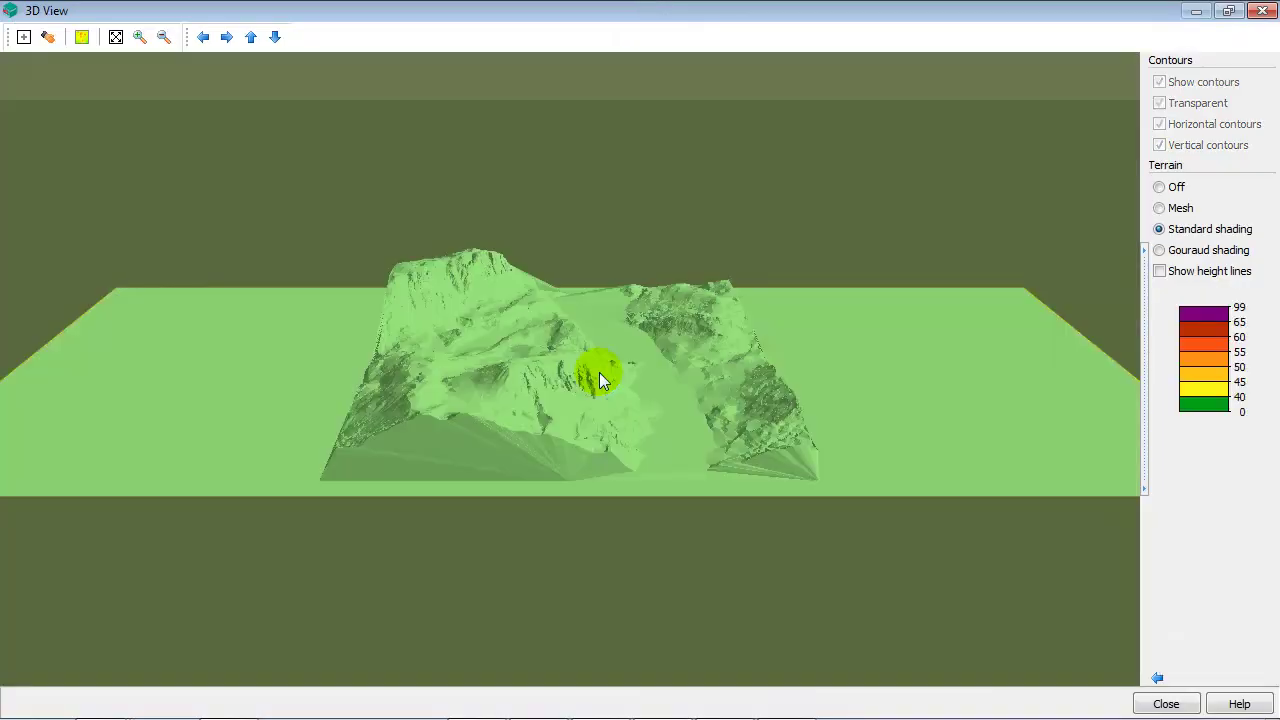
{"action": "scroll", "coordinate": [605, 375], "scroll_direction": "up", "scroll_amount": 5}
{"action": "left_click_drag", "start_coordinate": [703, 387], "coordinate": [1146, 428]}
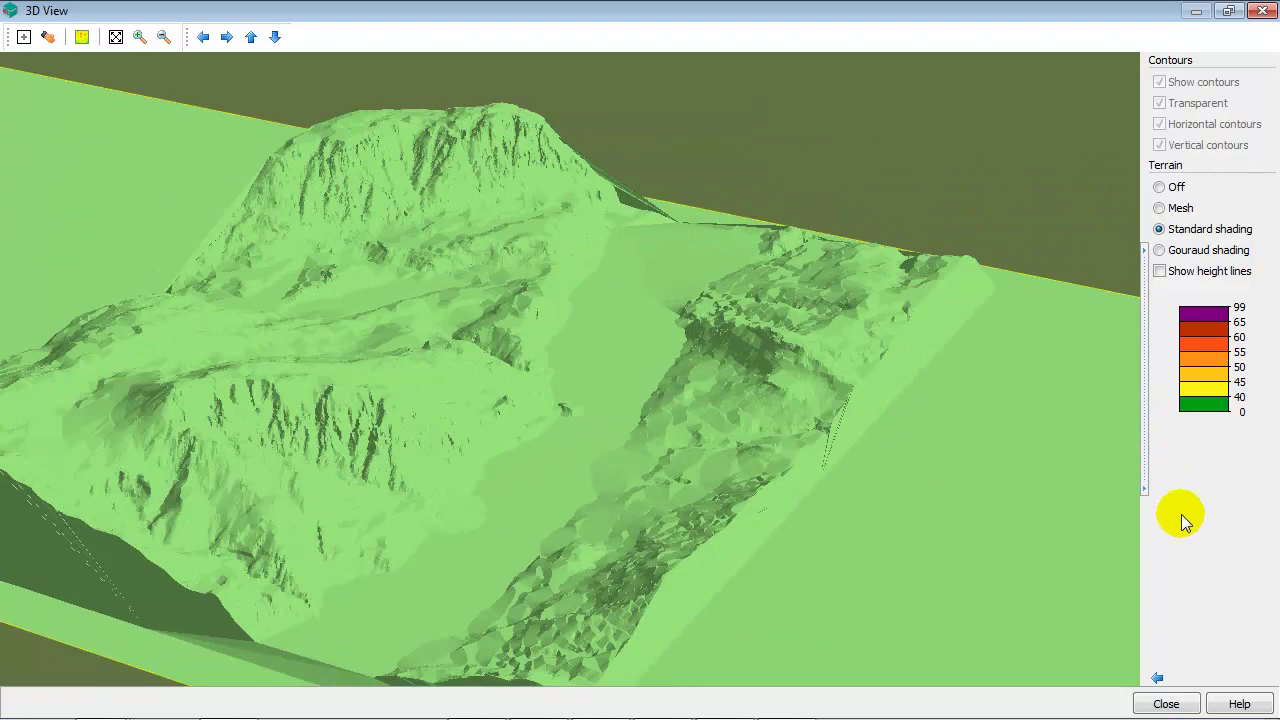
{"action": "left_click", "coordinate": [1162, 706]}
Draw a four-point building of about 90 by 160 m in the valley just east of the steep slope
{"action": "scroll", "coordinate": [580, 385], "scroll_direction": "up", "scroll_amount": 2}
{"action": "scroll", "coordinate": [588, 365], "scroll_direction": "up", "scroll_amount": 1}
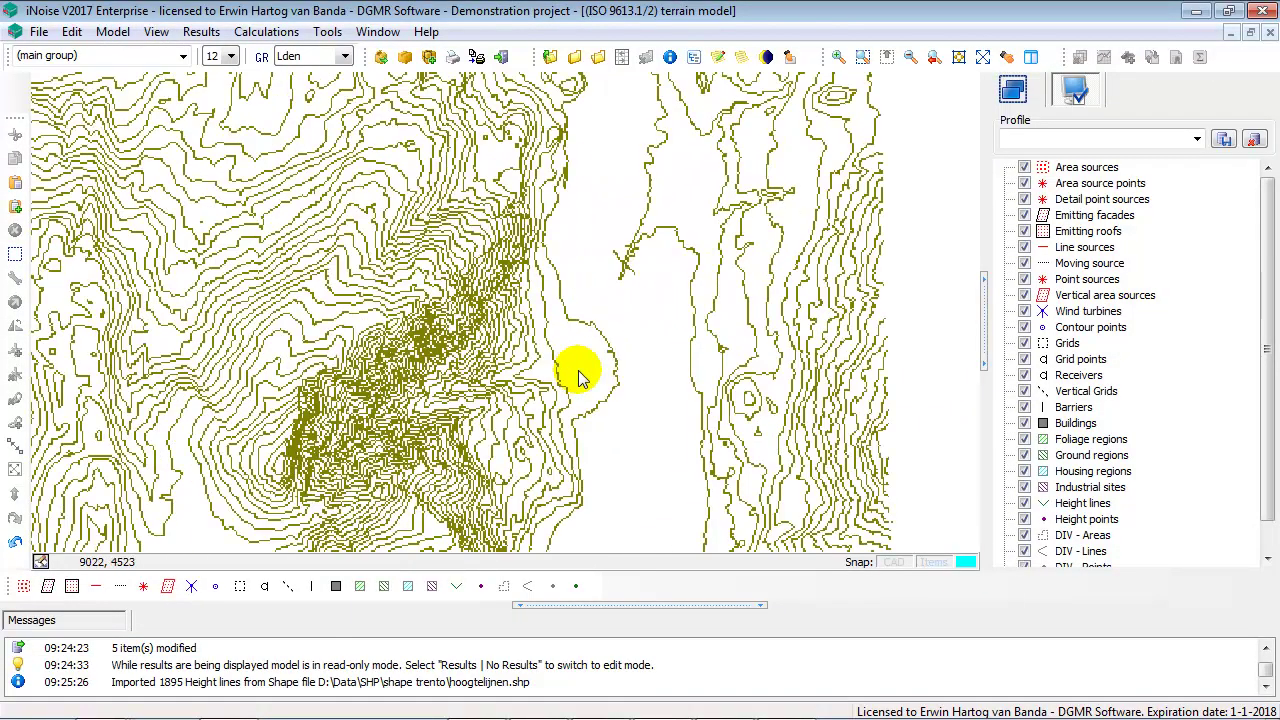
{"action": "scroll", "coordinate": [550, 392], "scroll_direction": "up", "scroll_amount": 1}
{"action": "scroll", "coordinate": [553, 392], "scroll_direction": "up", "scroll_amount": 1}
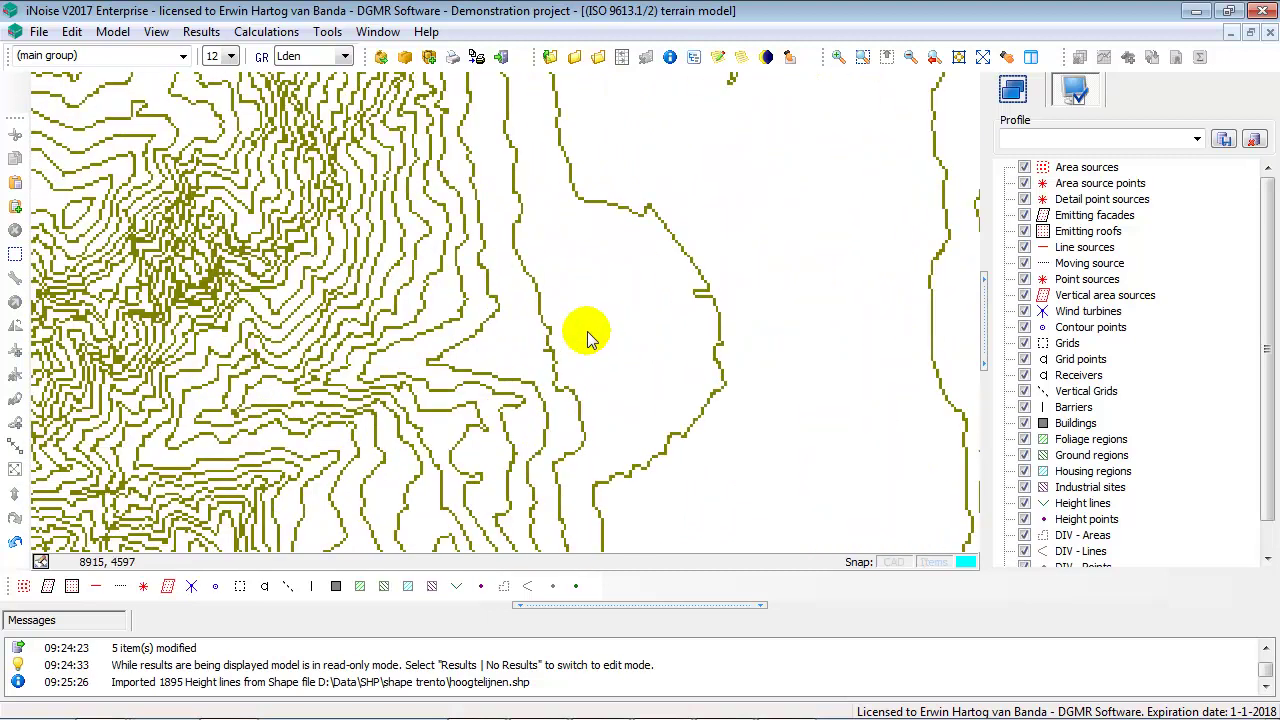
{"action": "left_click", "coordinate": [336, 586]}
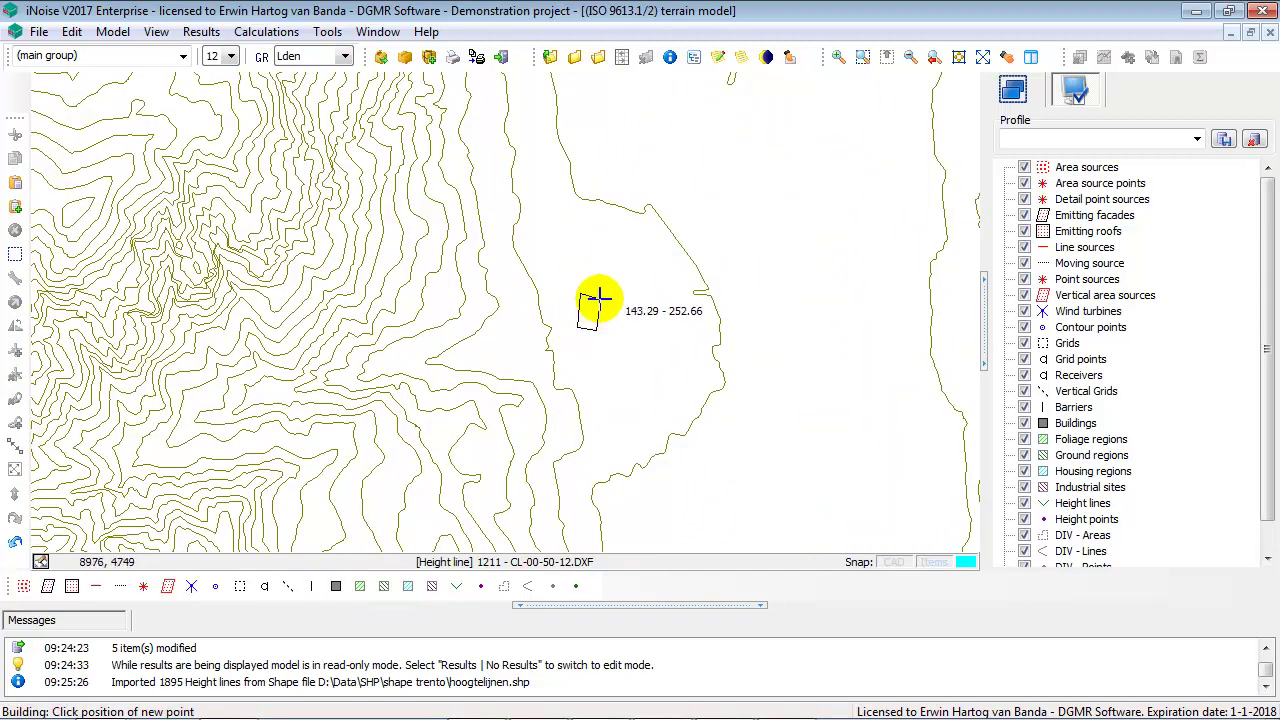
{"action": "double_click", "coordinate": [598, 297]}
Set the building's height to 10 m with the Relative height definition, and confirm its properties
{"action": "left_click", "coordinate": [506, 262]}
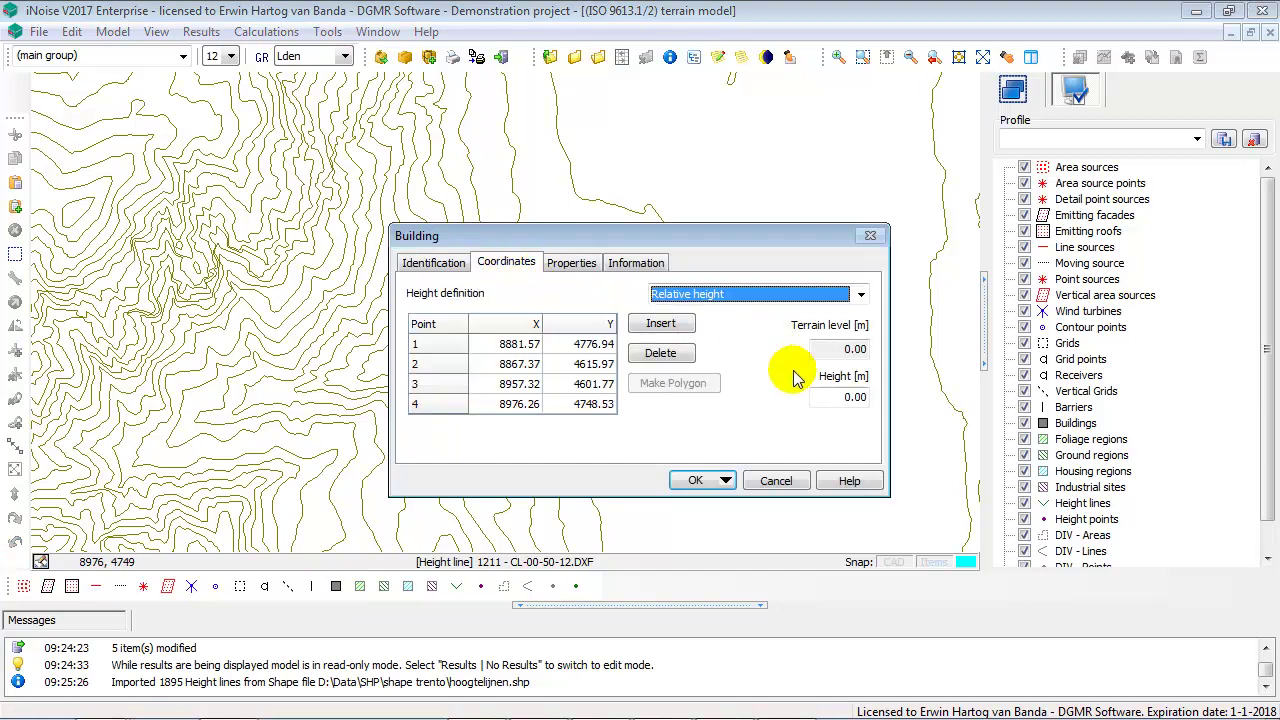
{"action": "left_click_drag", "start_coordinate": [838, 397], "coordinate": [886, 391]}
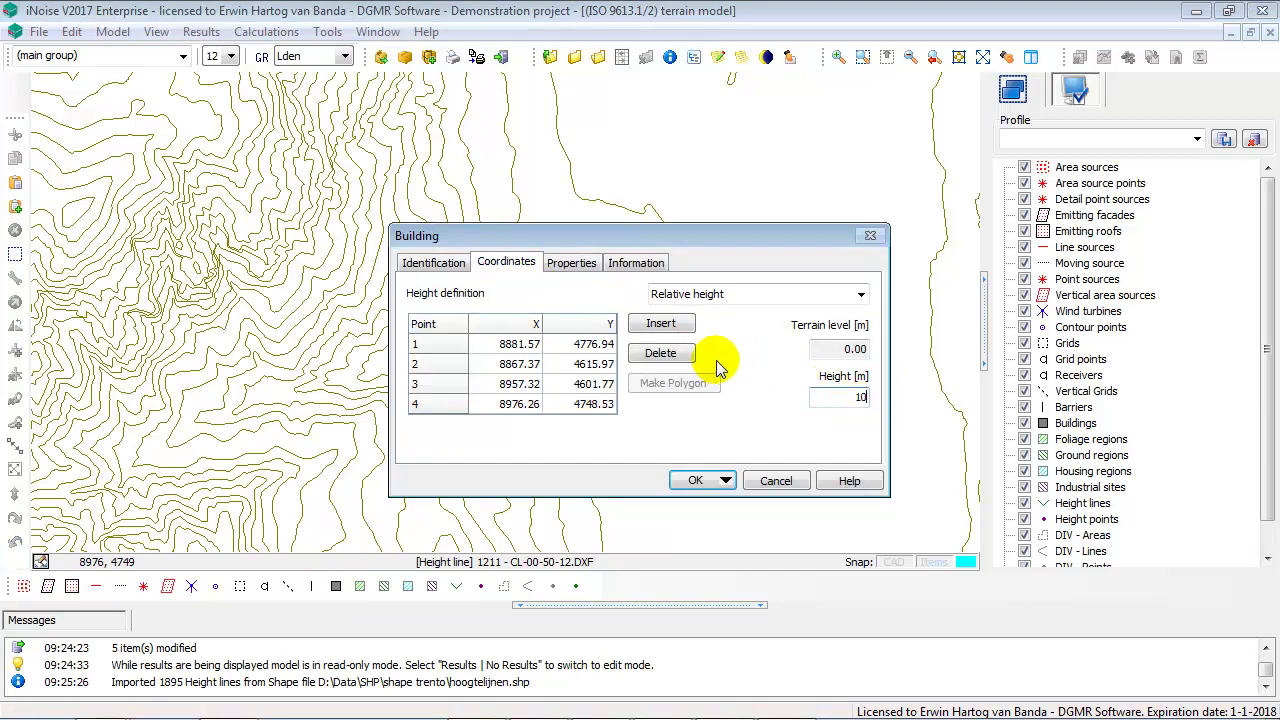
{"action": "left_click", "coordinate": [706, 299]}
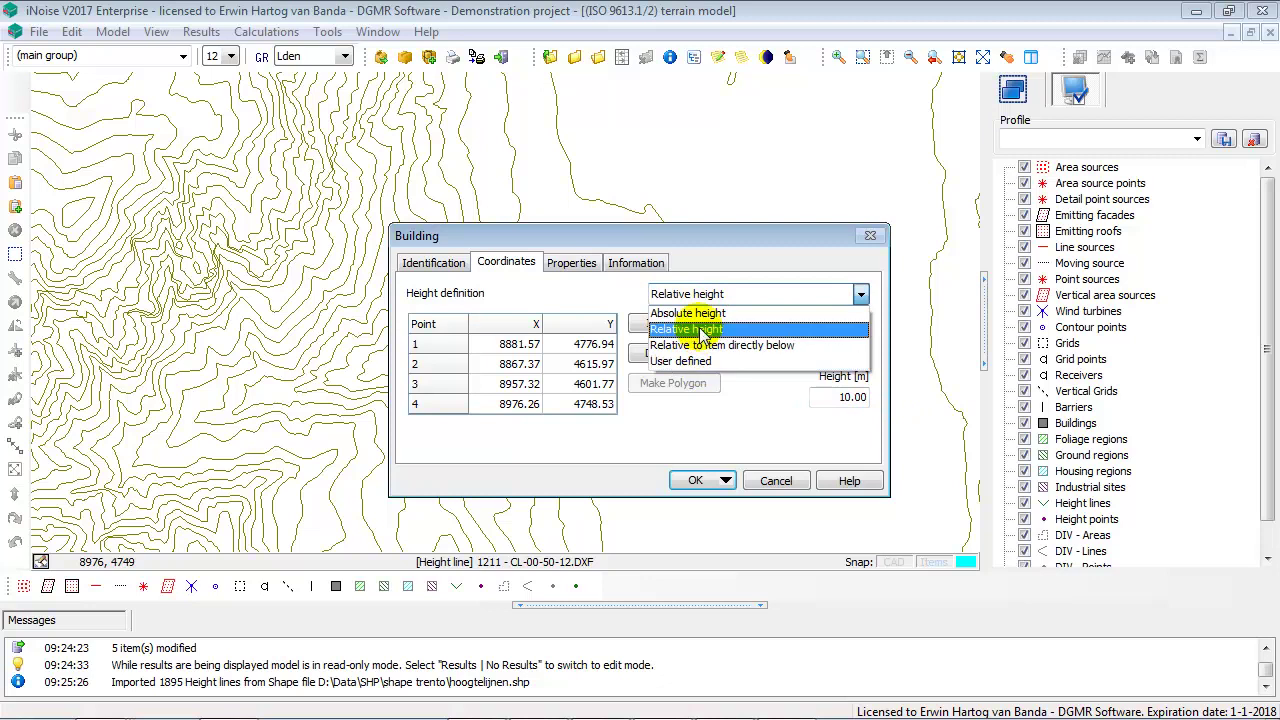
{"action": "left_click", "coordinate": [702, 328]}
{"action": "left_click", "coordinate": [703, 480]}
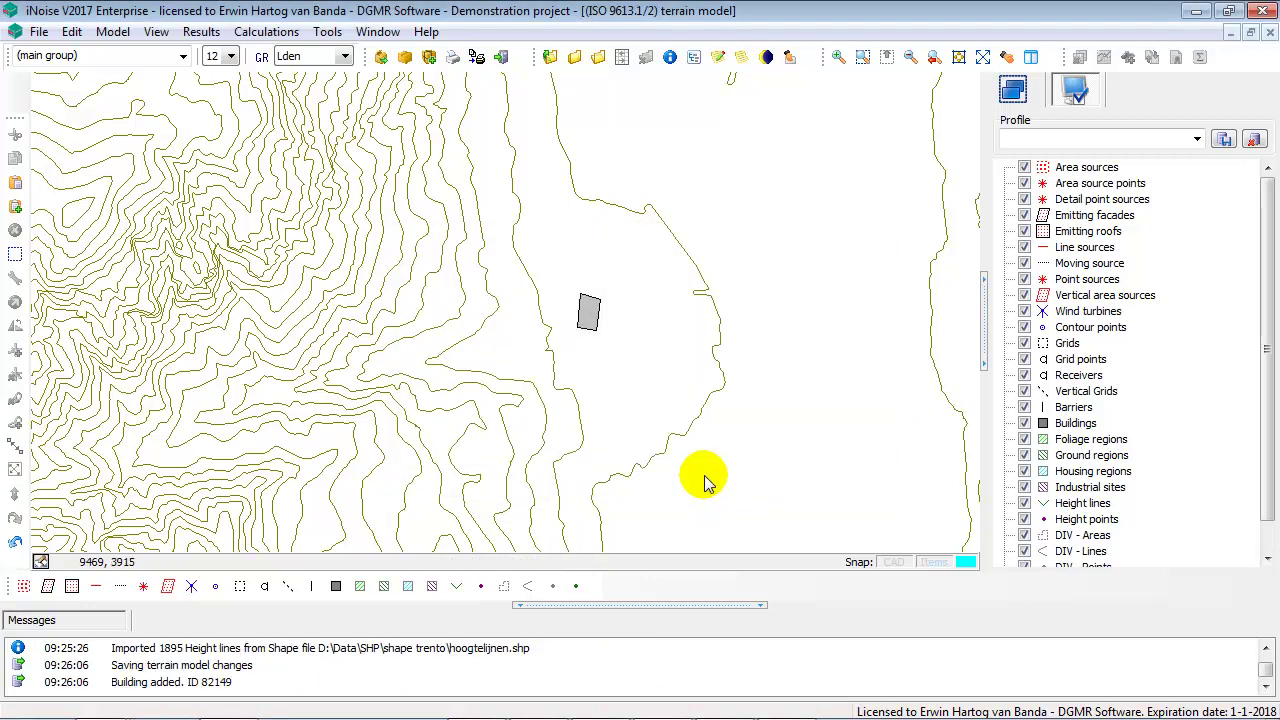
Examine how the new building sits on the terrain in the 3D view, and close the view
{"action": "left_click", "coordinate": [156, 32]}
{"action": "left_click", "coordinate": [210, 100]}
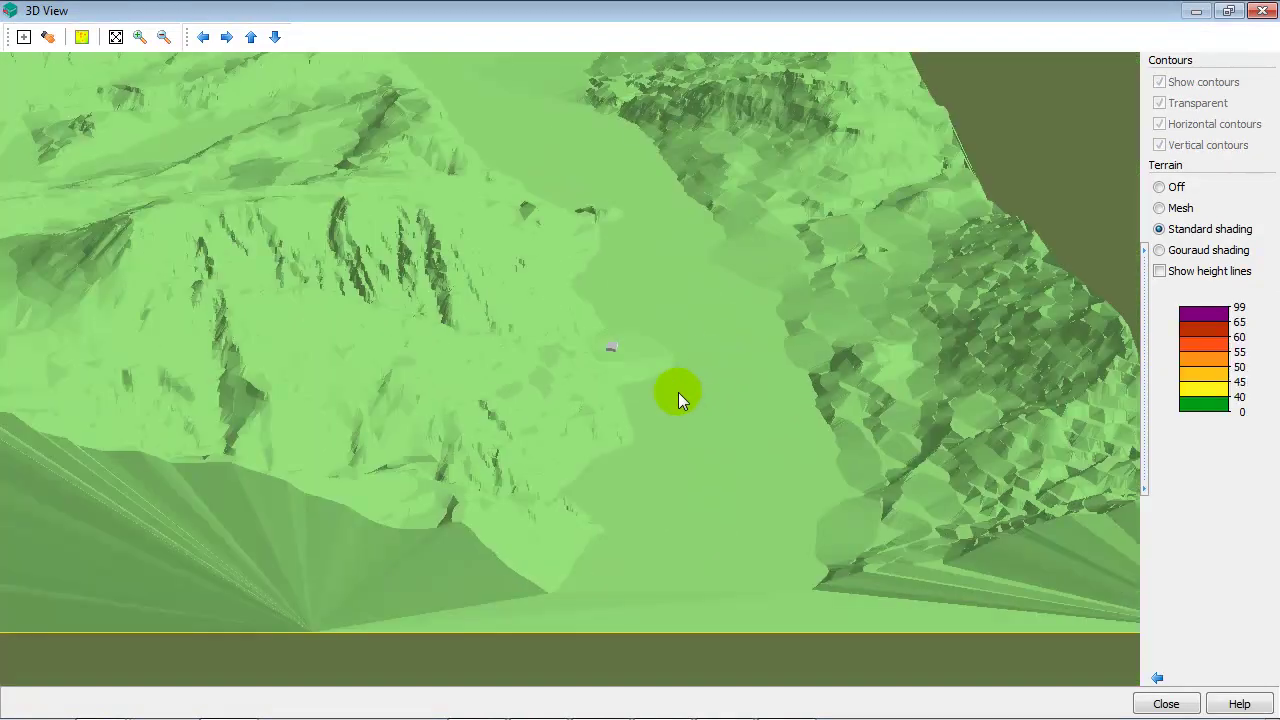
{"action": "mouse_move", "coordinate": [678, 394]}
{"action": "left_mouse_down"}
{"action": "mouse_move", "coordinate": [620, 413]}
{"action": "mouse_move", "coordinate": [522, 379]}
{"action": "mouse_move", "coordinate": [614, 361]}
{"action": "left_mouse_up"}
{"action": "scroll", "coordinate": [680, 342], "scroll_direction": "up", "scroll_amount": 4}
{"action": "scroll", "coordinate": [692, 338], "scroll_direction": "up", "scroll_amount": 3}
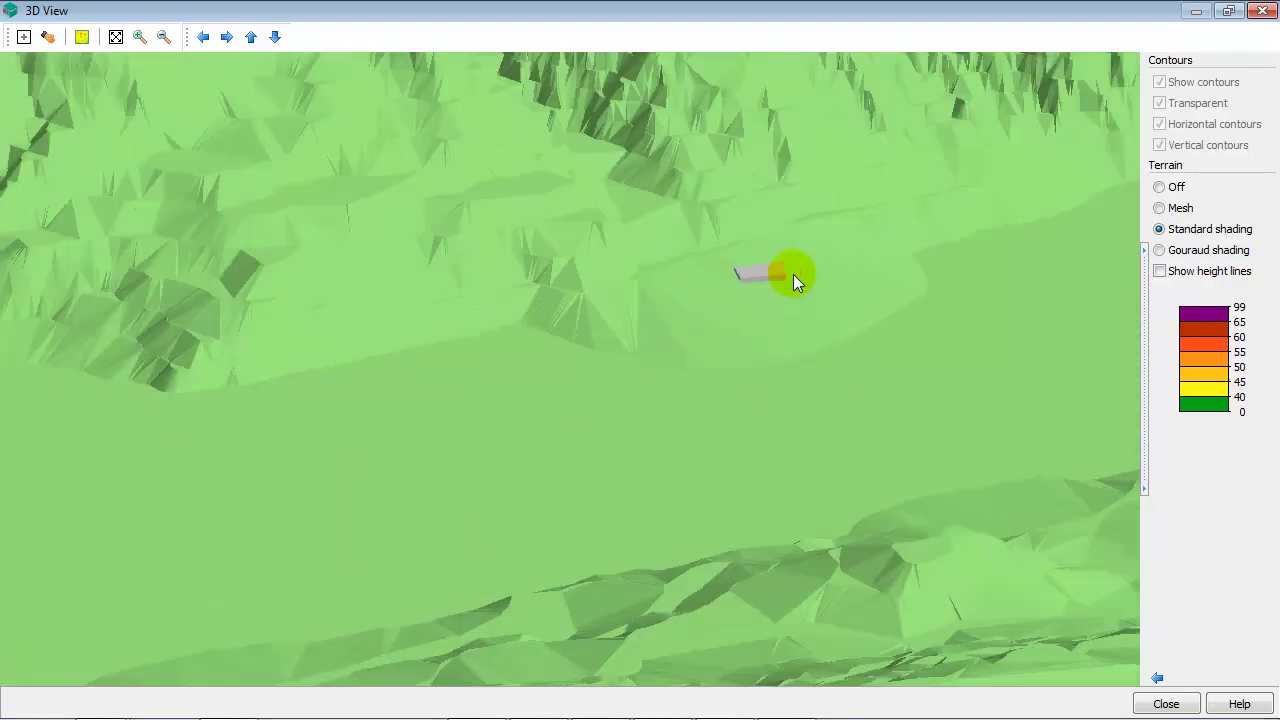
{"action": "left_click_drag", "start_coordinate": [793, 274], "coordinate": [701, 347]}
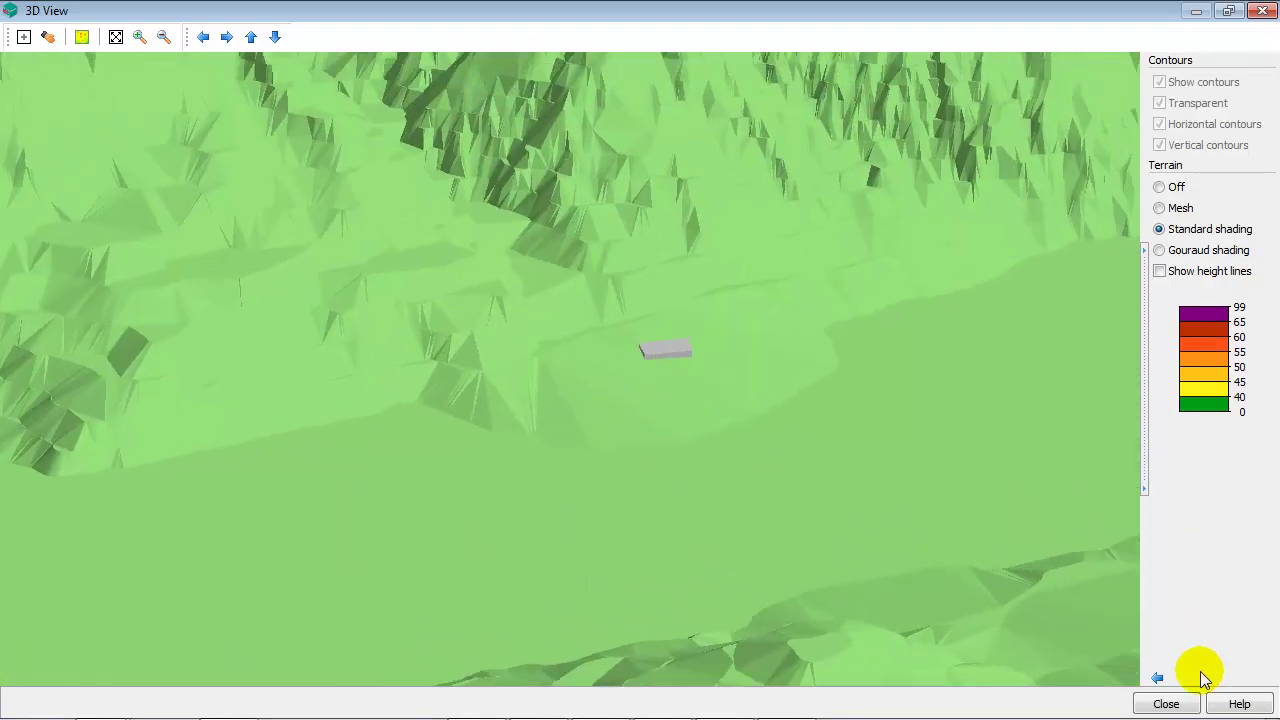
{"action": "left_click", "coordinate": [1187, 706]}
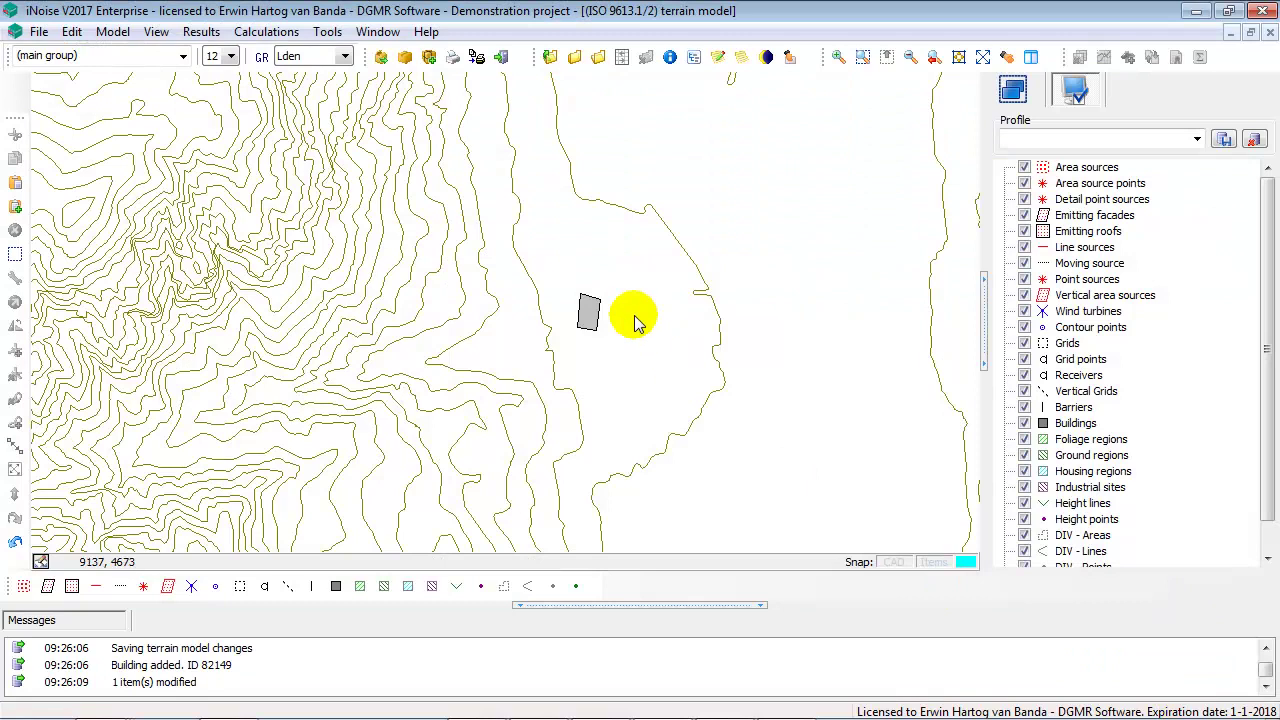
Tile the three open model windows horizontally, and rearrange them to vertical tiling
{"action": "left_click", "coordinate": [379, 33]}
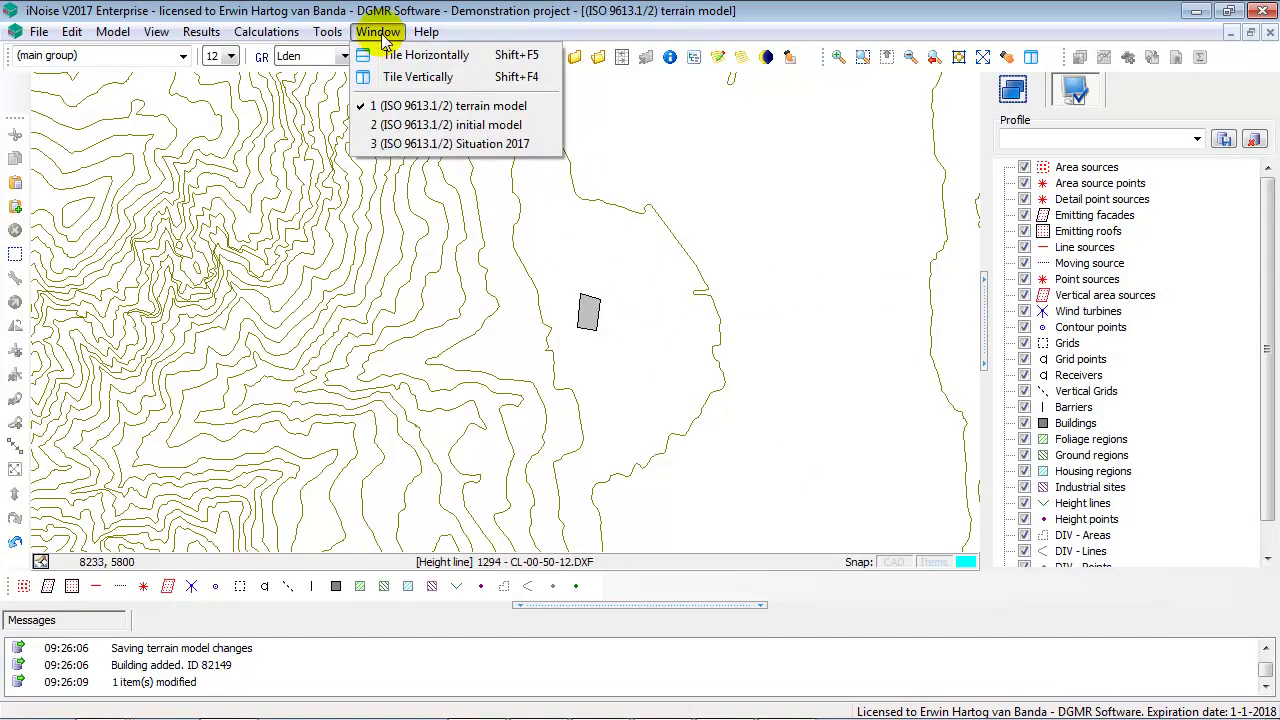
{"action": "left_click", "coordinate": [418, 55]}
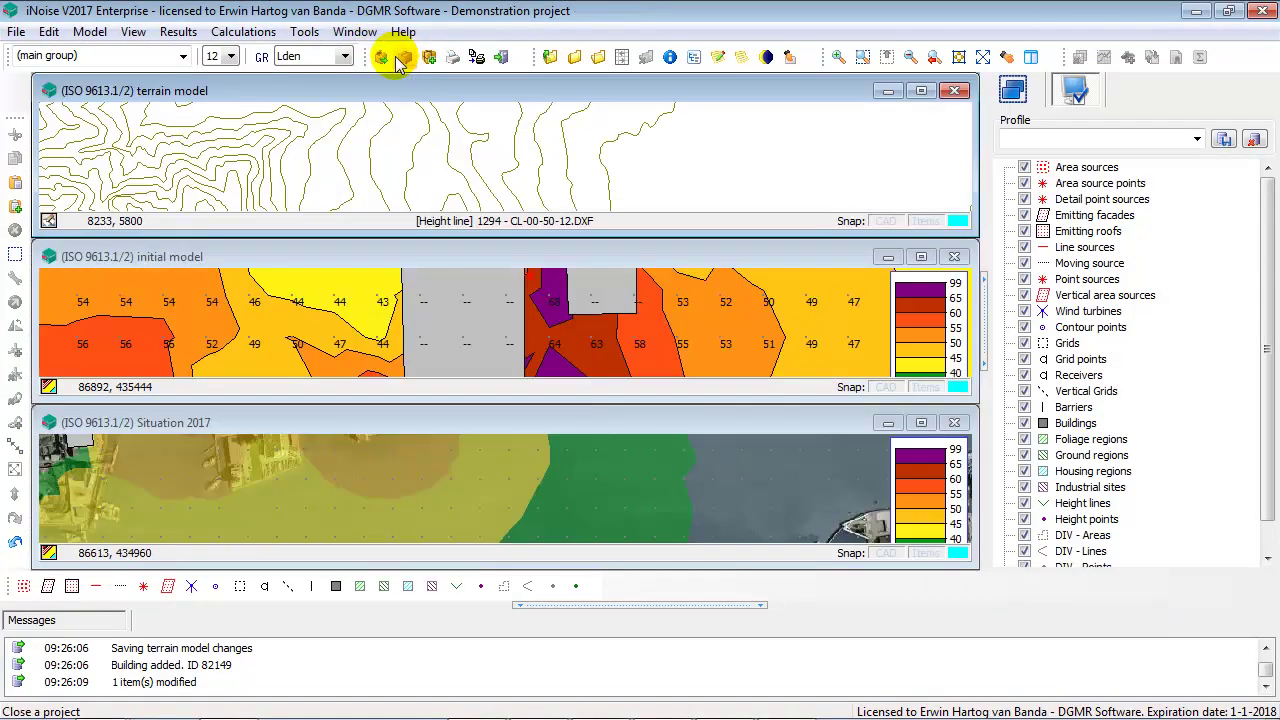
{"action": "left_click", "coordinate": [372, 33]}
{"action": "left_click", "coordinate": [390, 75]}
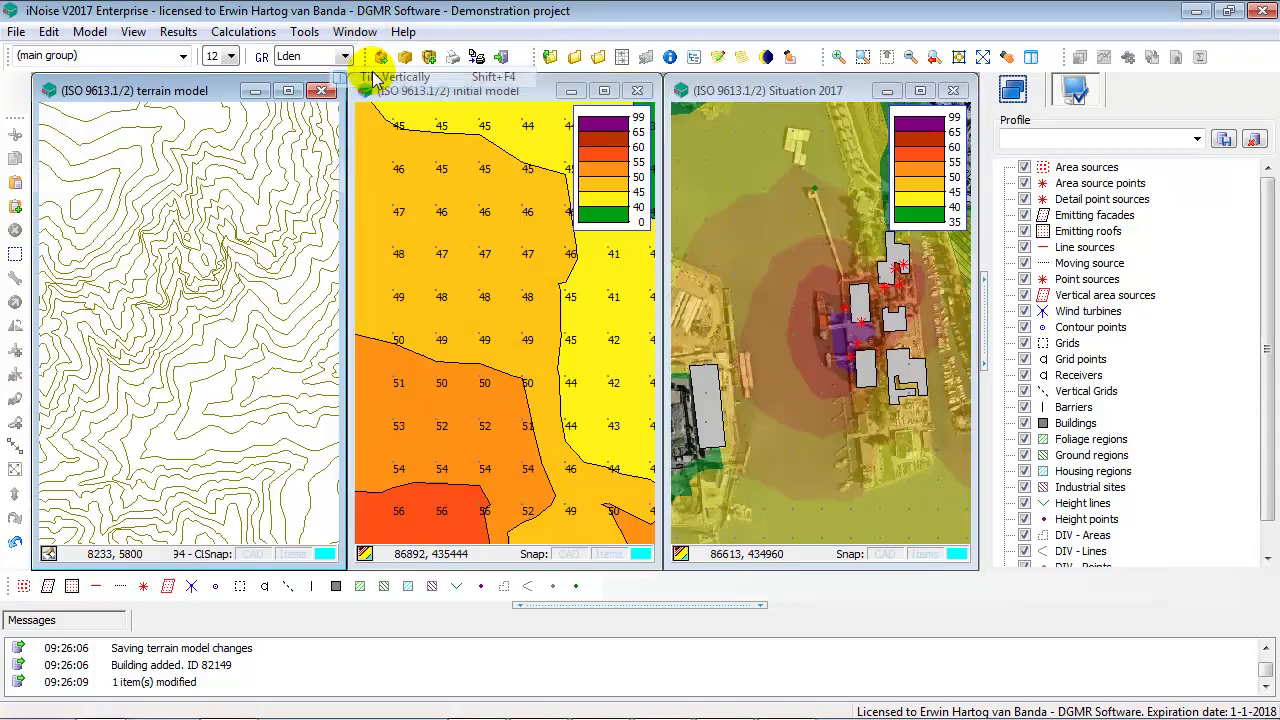
Compare the Situation 2017, initial model and terrain model side by side, examining a wider area in each
{"action": "left_click", "coordinate": [799, 335]}
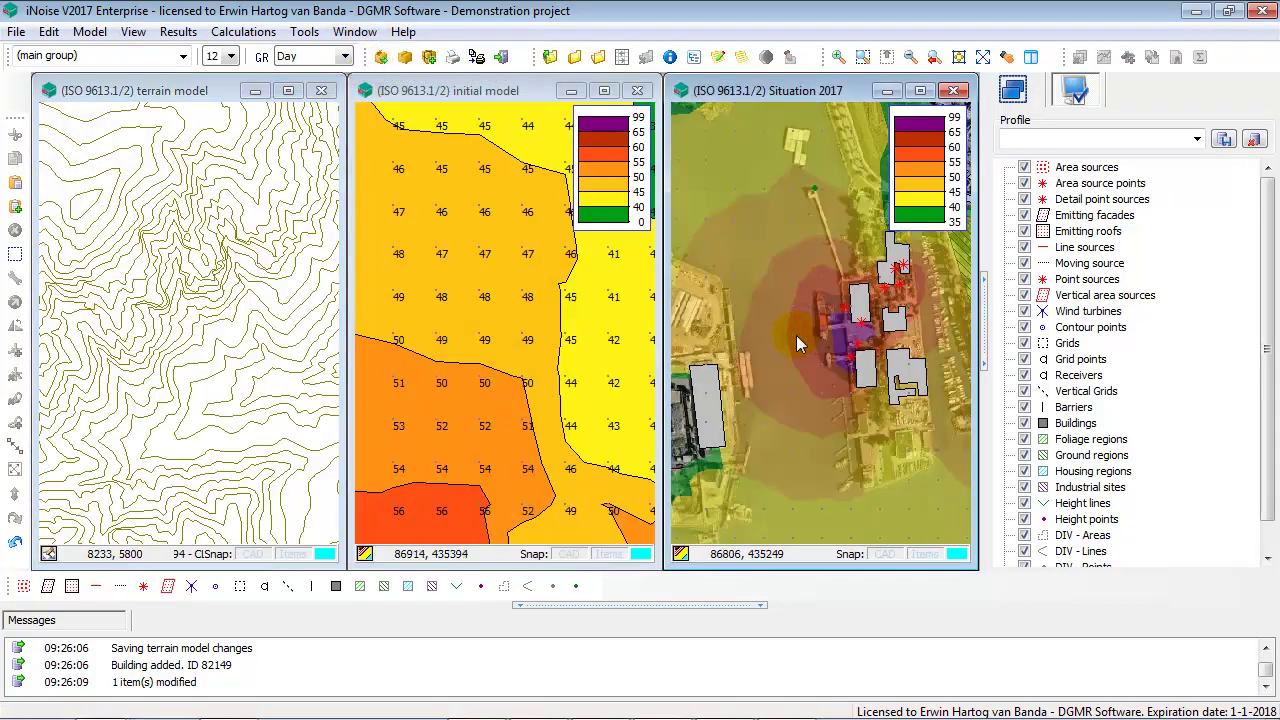
{"action": "scroll", "coordinate": [803, 333], "scroll_direction": "down", "scroll_amount": 1}
{"action": "left_click_drag", "start_coordinate": [938, 341], "coordinate": [840, 338]}
{"action": "left_click", "coordinate": [565, 335]}
{"action": "scroll", "coordinate": [565, 335], "scroll_direction": "down", "scroll_amount": 3}
{"action": "scroll", "coordinate": [555, 432], "scroll_direction": "up", "scroll_amount": 3}
{"action": "left_click", "coordinate": [189, 277]}
{"action": "scroll", "coordinate": [203, 280], "scroll_direction": "down", "scroll_amount": 2}
{"action": "scroll", "coordinate": [203, 285], "scroll_direction": "down", "scroll_amount": 3}
{"action": "scroll", "coordinate": [208, 287], "scroll_direction": "down", "scroll_amount": 3}
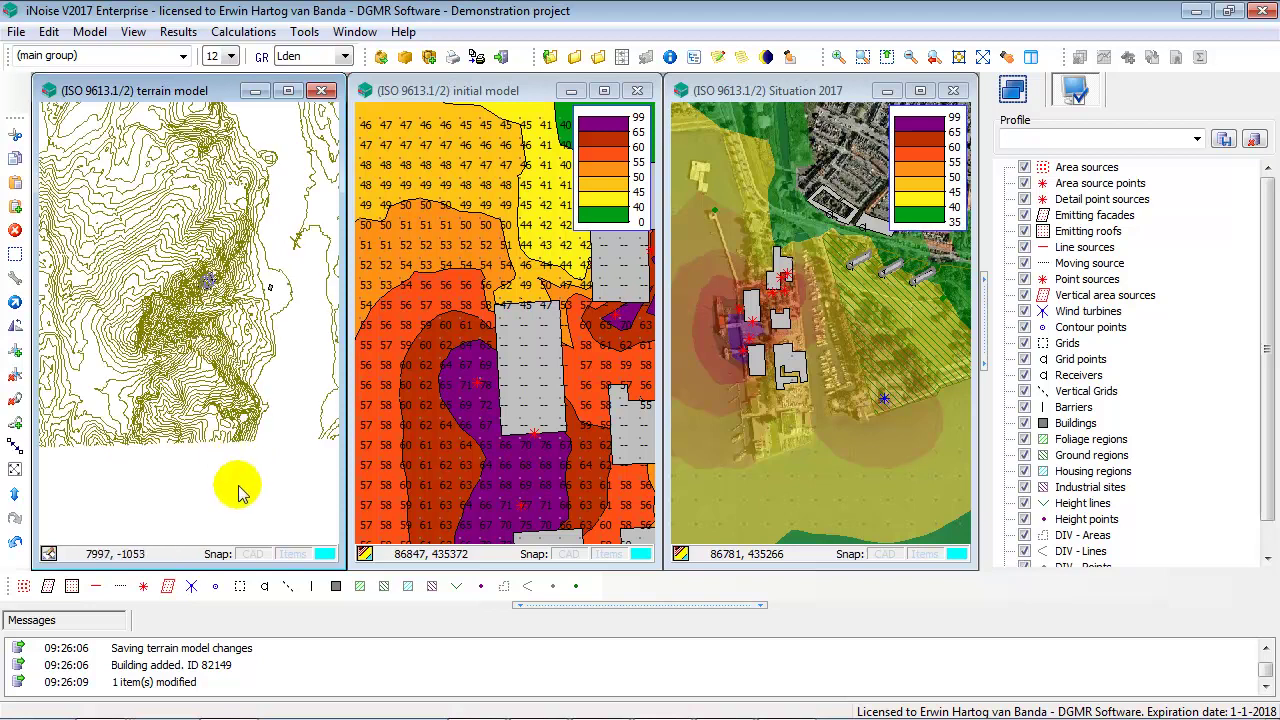
{"action": "left_click_drag", "start_coordinate": [286, 363], "coordinate": [286, 457]}
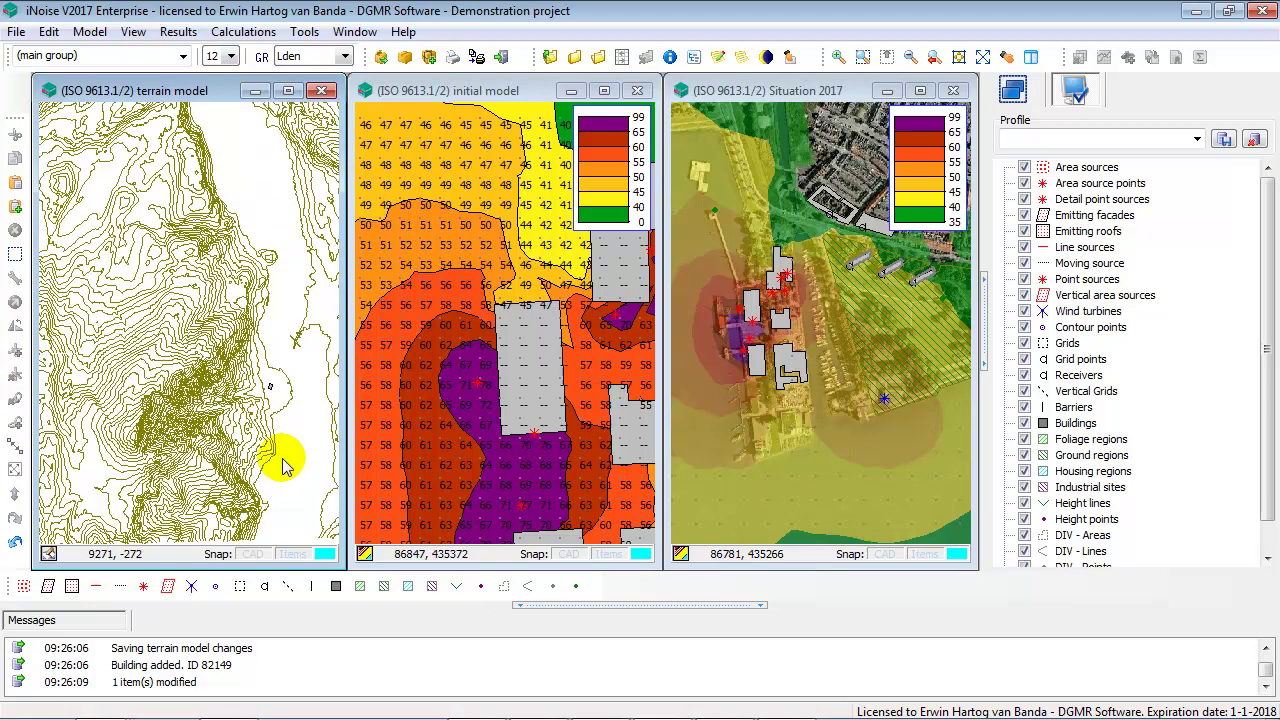